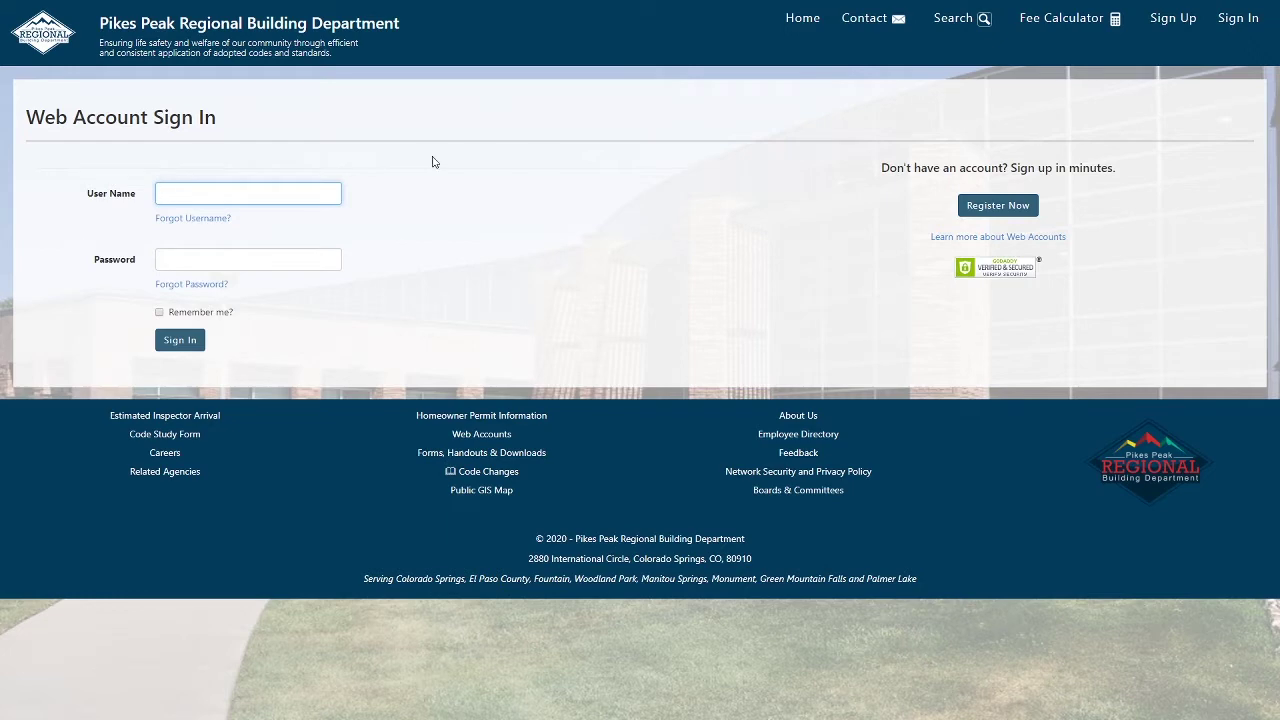
# Go from the home page via Plan Review Department links to variance requests, which asks for sign-in.
pyautogui.click(66, 35)
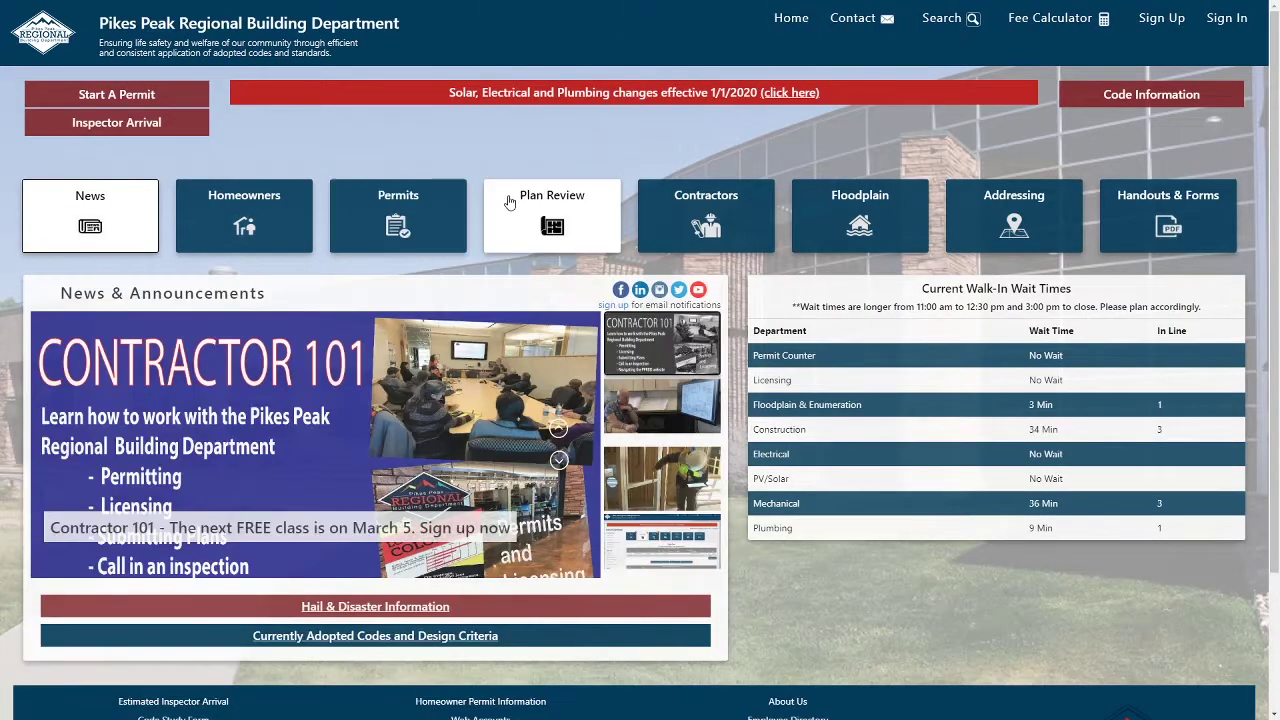
pyautogui.click(509, 202)
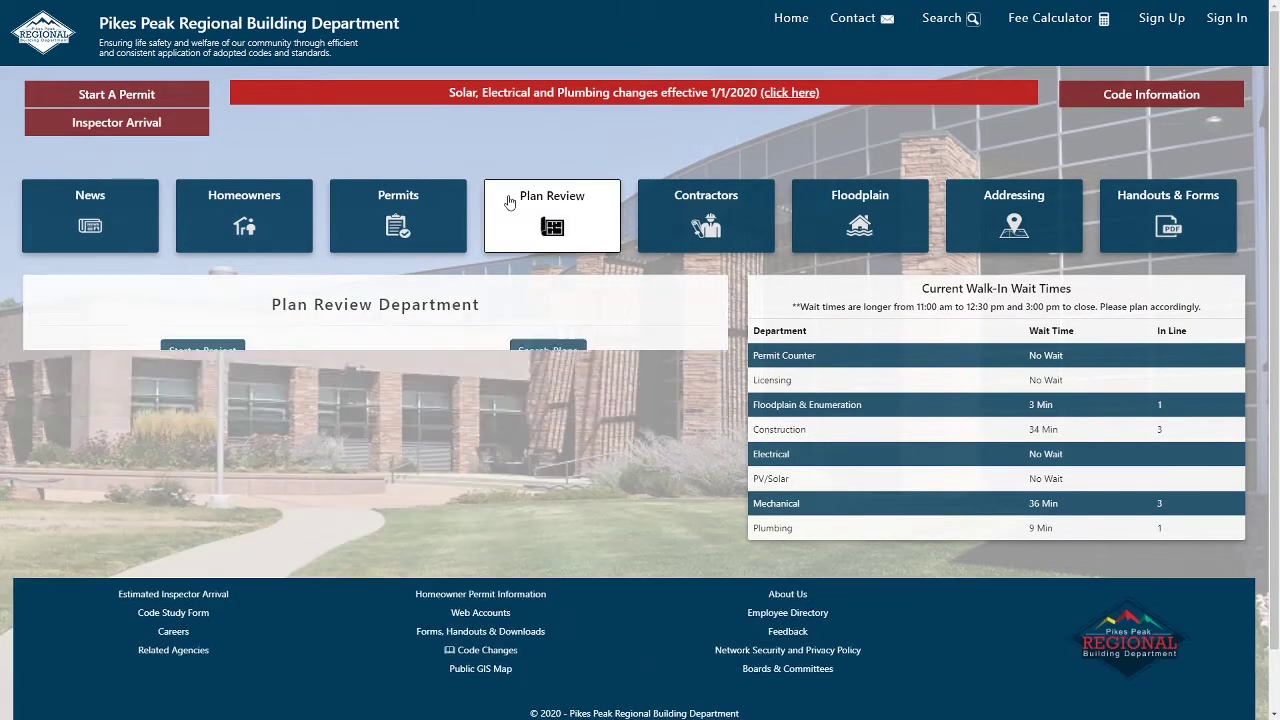
pyautogui.click(421, 447)
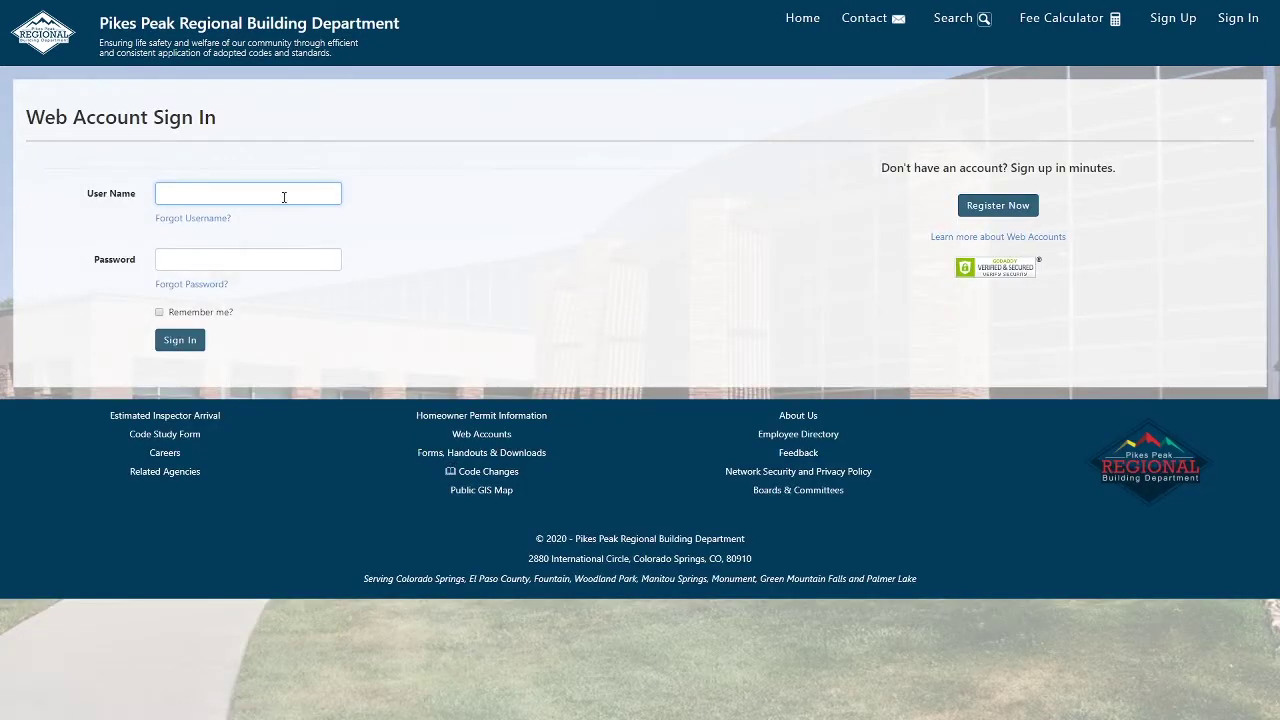
# Sign in with the web account's user name and password.
pyautogui.write('rbdtest')
pyautogui.press('Tab')
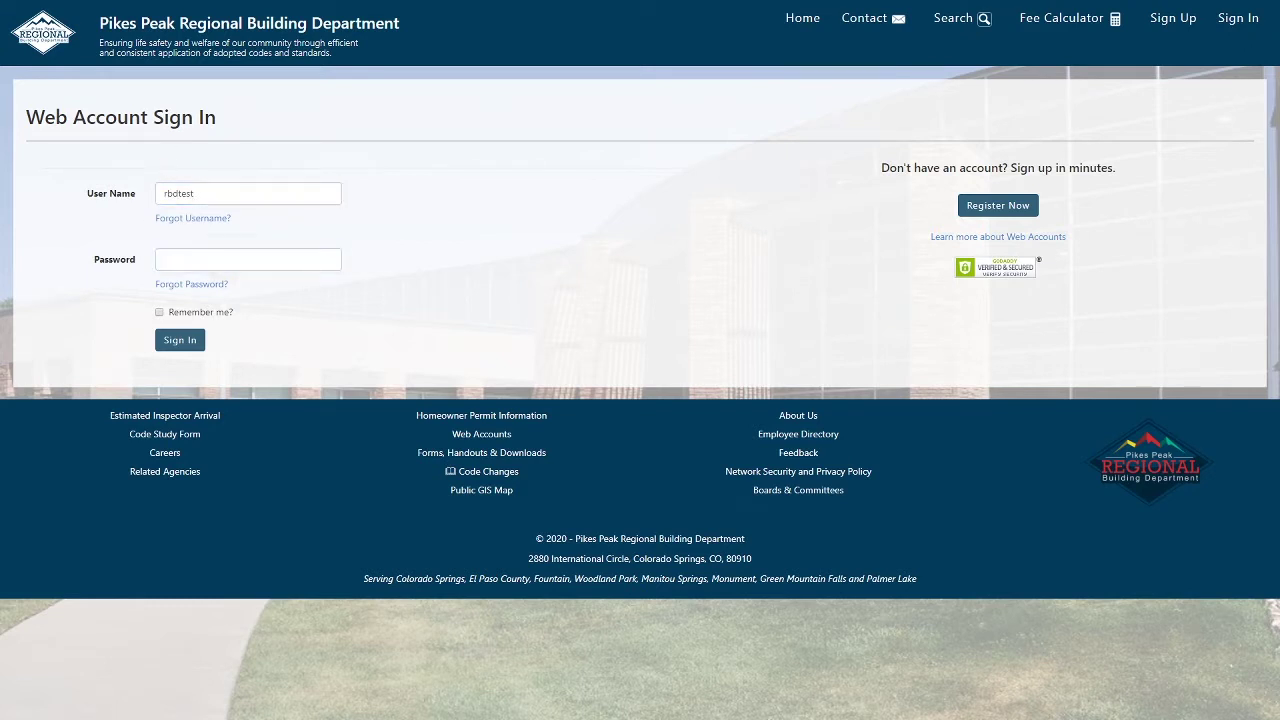
pyautogui.click(218, 263)
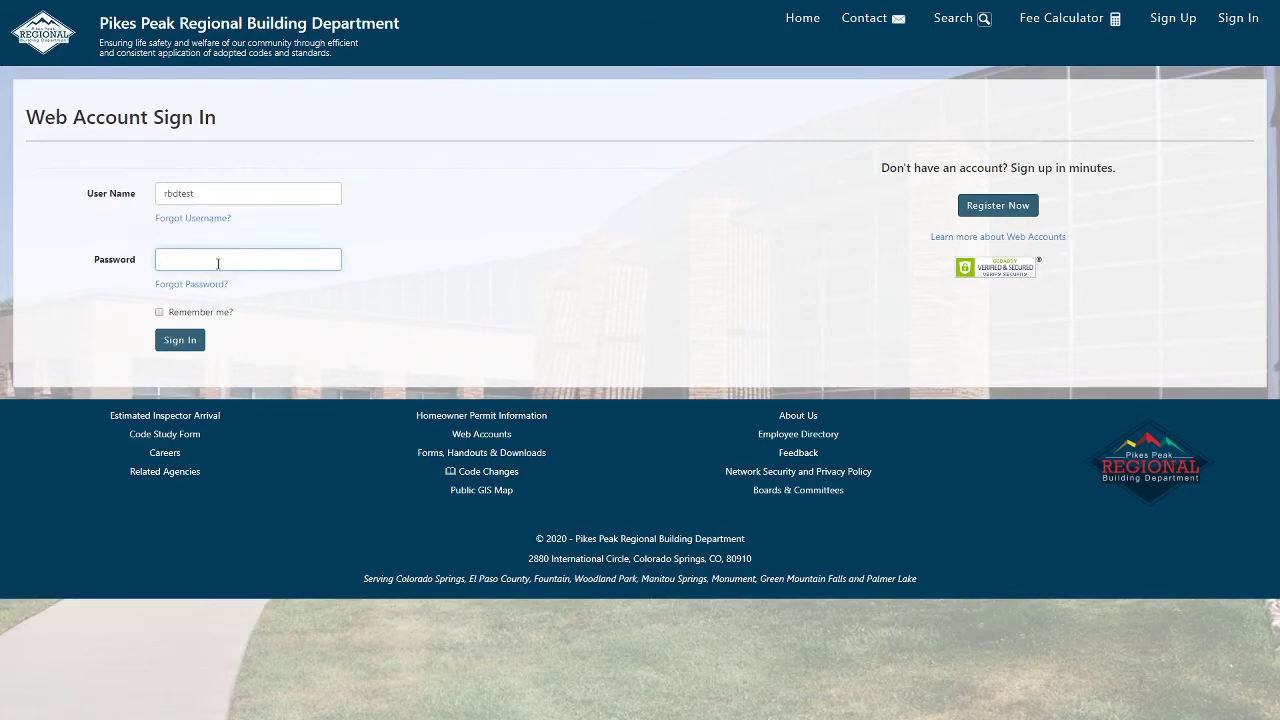
pyautogui.hotkey('ctrl', 'v')
pyautogui.click(180, 340)
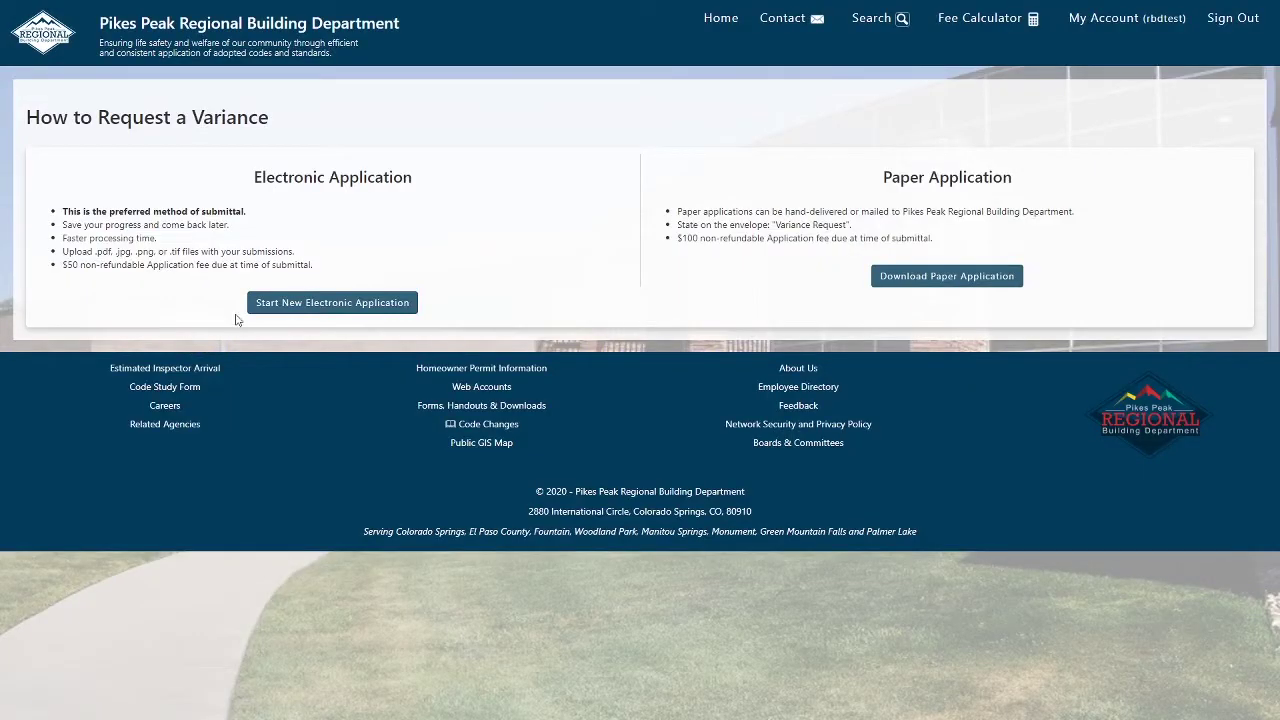
# Check the variance applications list, then start a new electronic application via Permits > Variance Application.
pyautogui.click(724, 24)
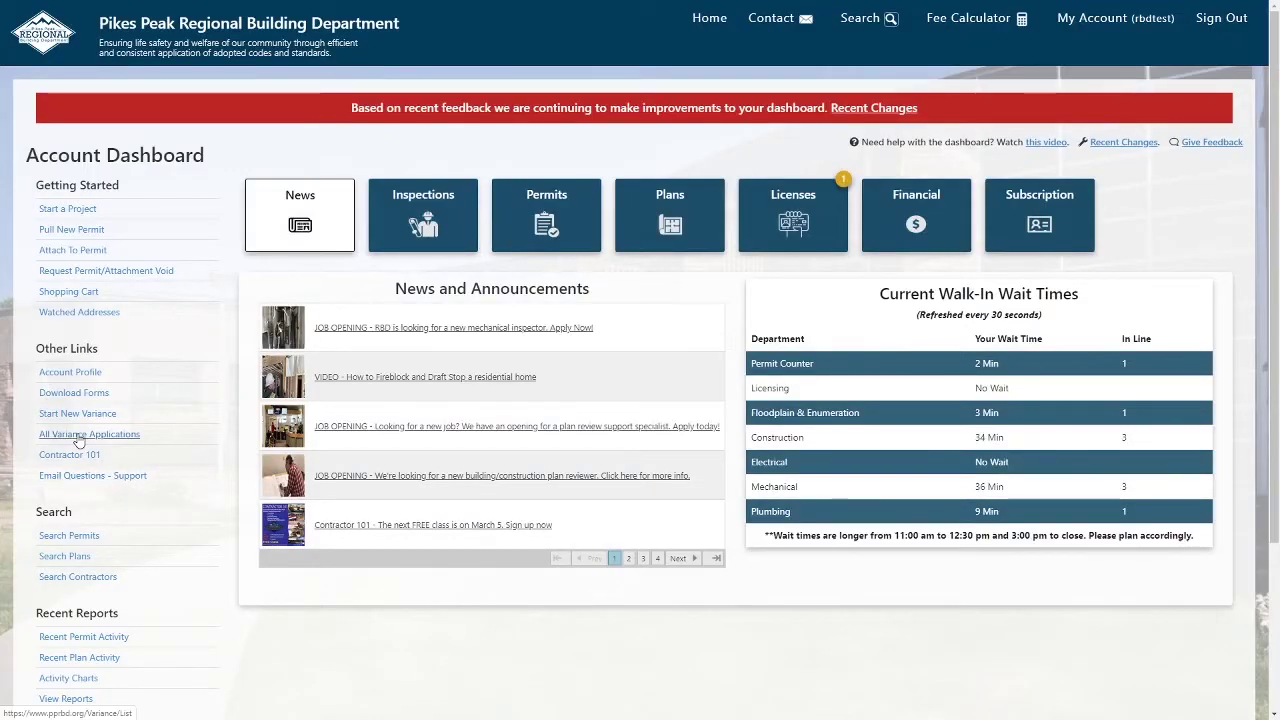
pyautogui.click(80, 436)
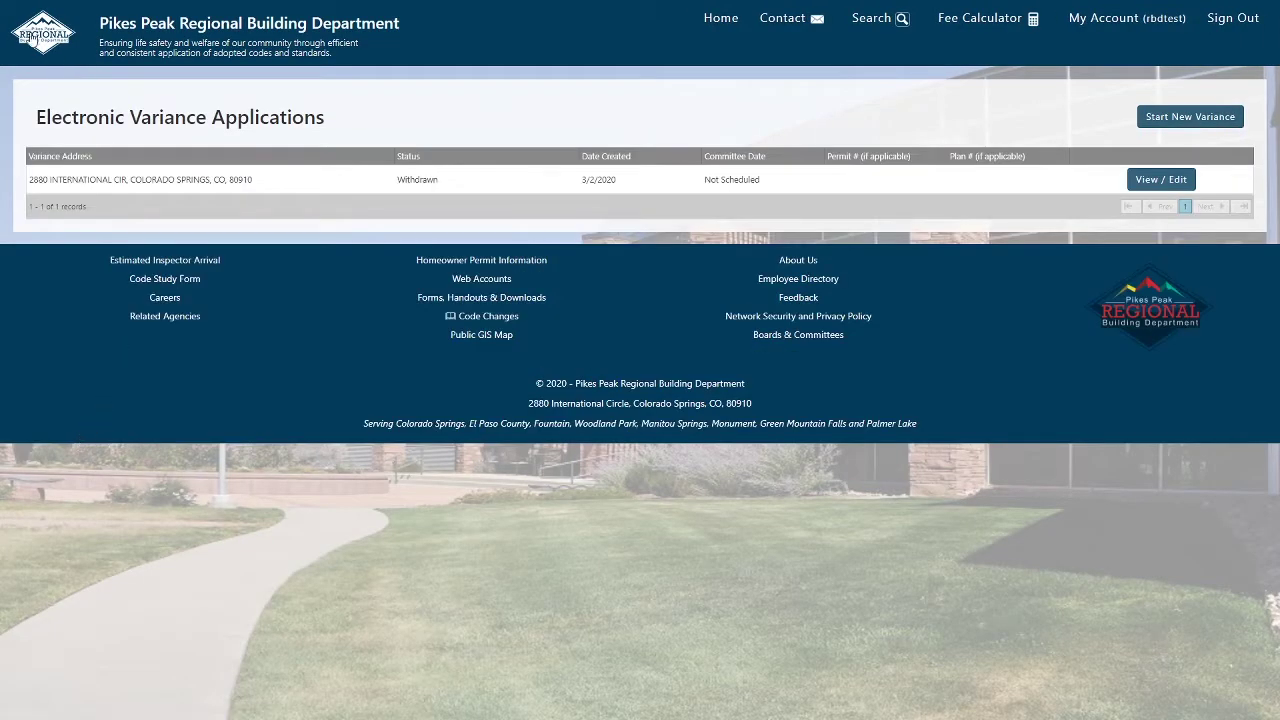
pyautogui.click(42, 33)
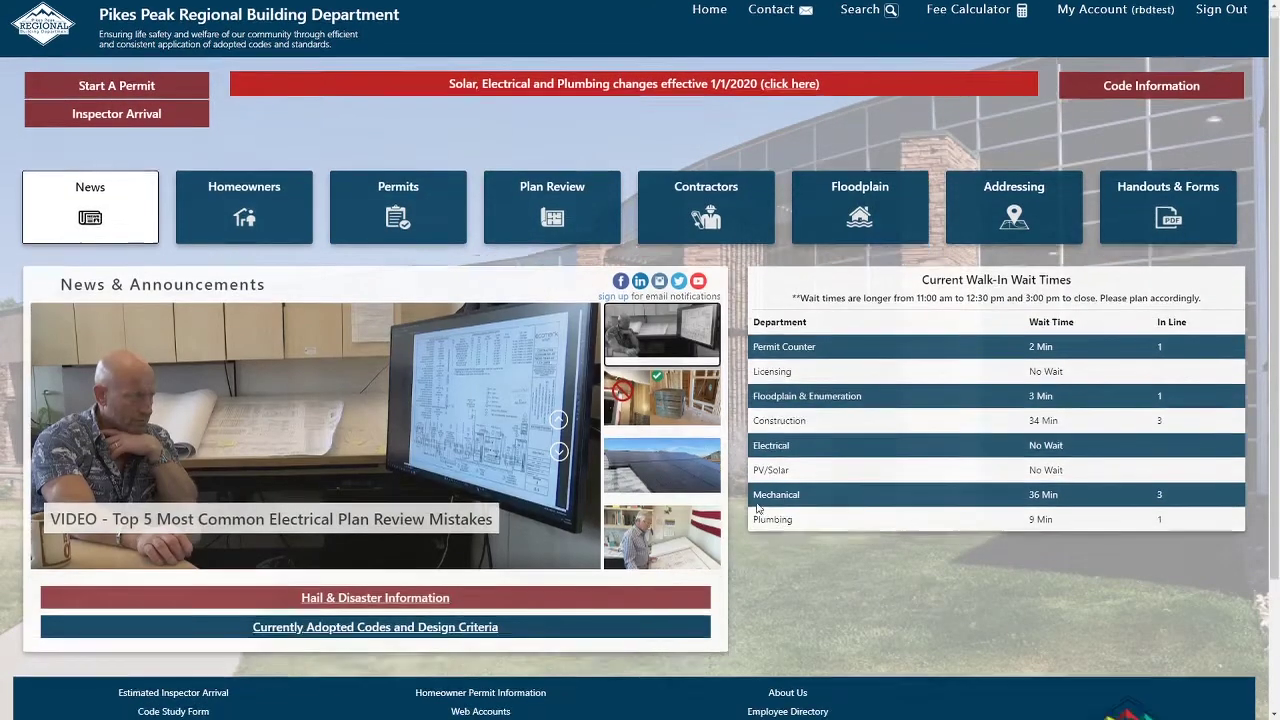
pyautogui.scroll(-2, 773, 533)
pyautogui.click(405, 55)
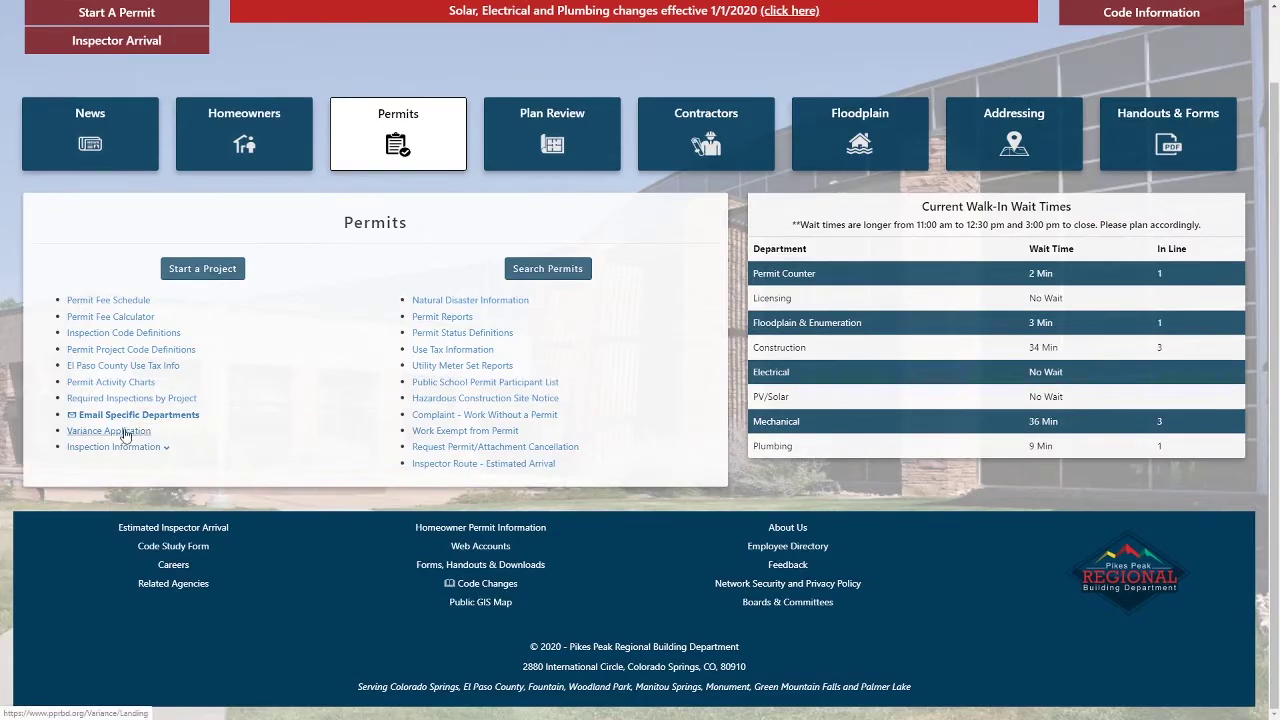
pyautogui.click(125, 432)
pyautogui.click(286, 303)
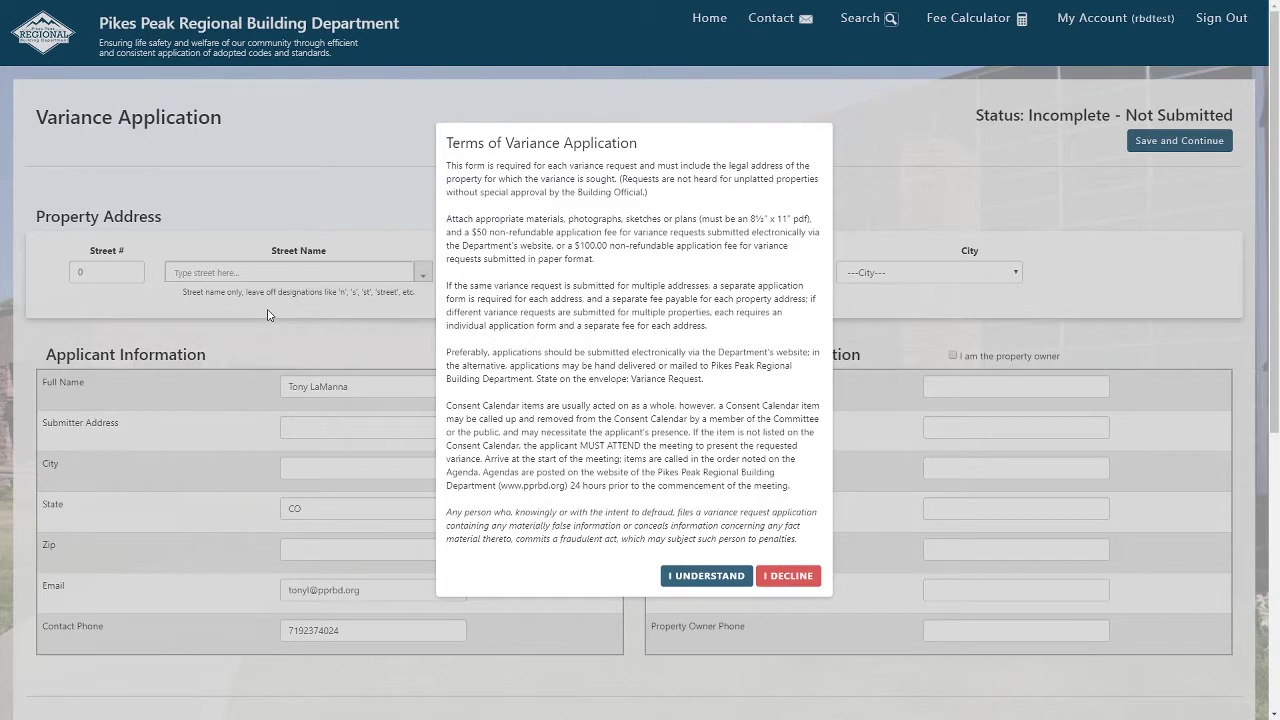
# Accept the variance terms and enter the property's street number and INTERNATIONAL street name.
pyautogui.click(737, 580)
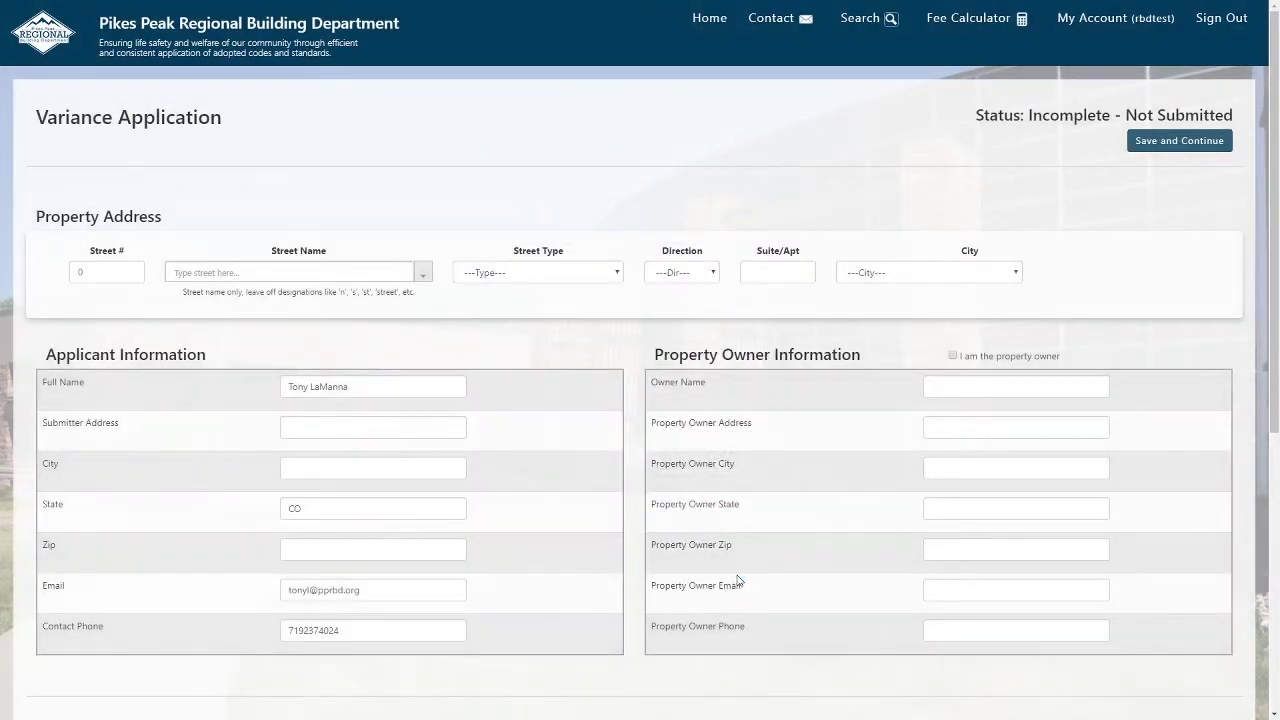
pyautogui.click(126, 271)
pyautogui.write('2880')
pyautogui.press('Tab')
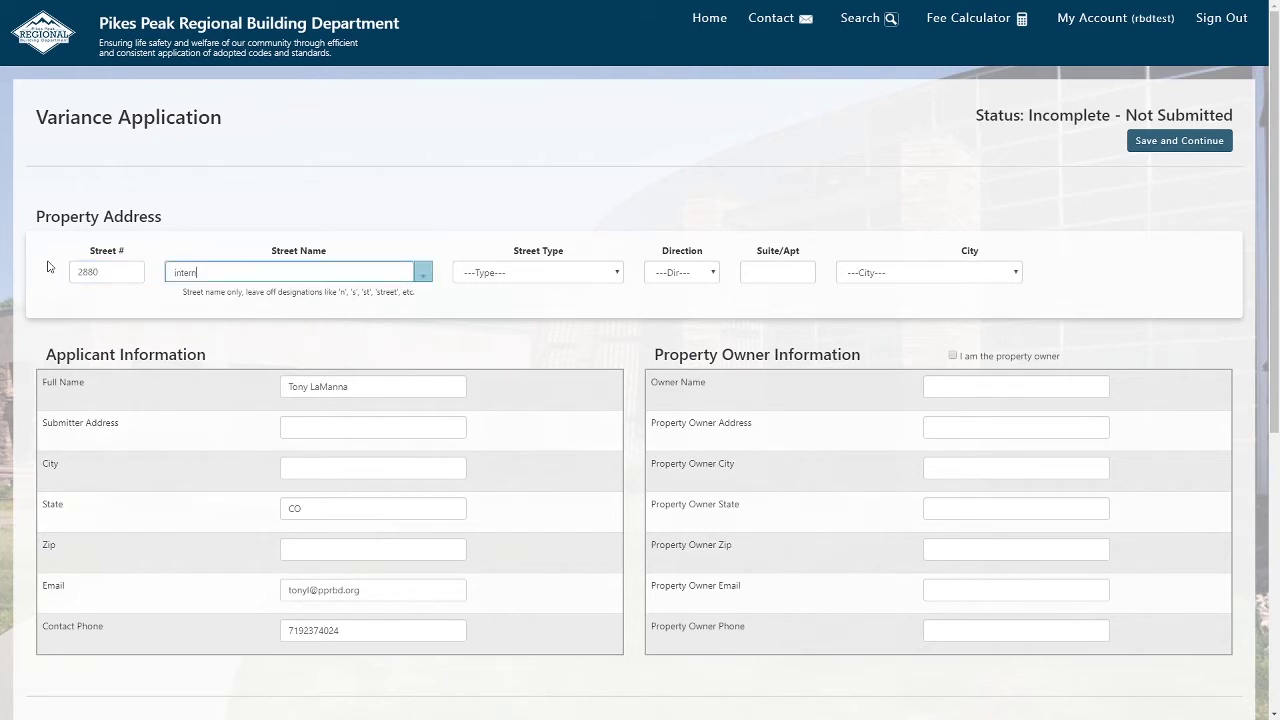
pyautogui.write('international')
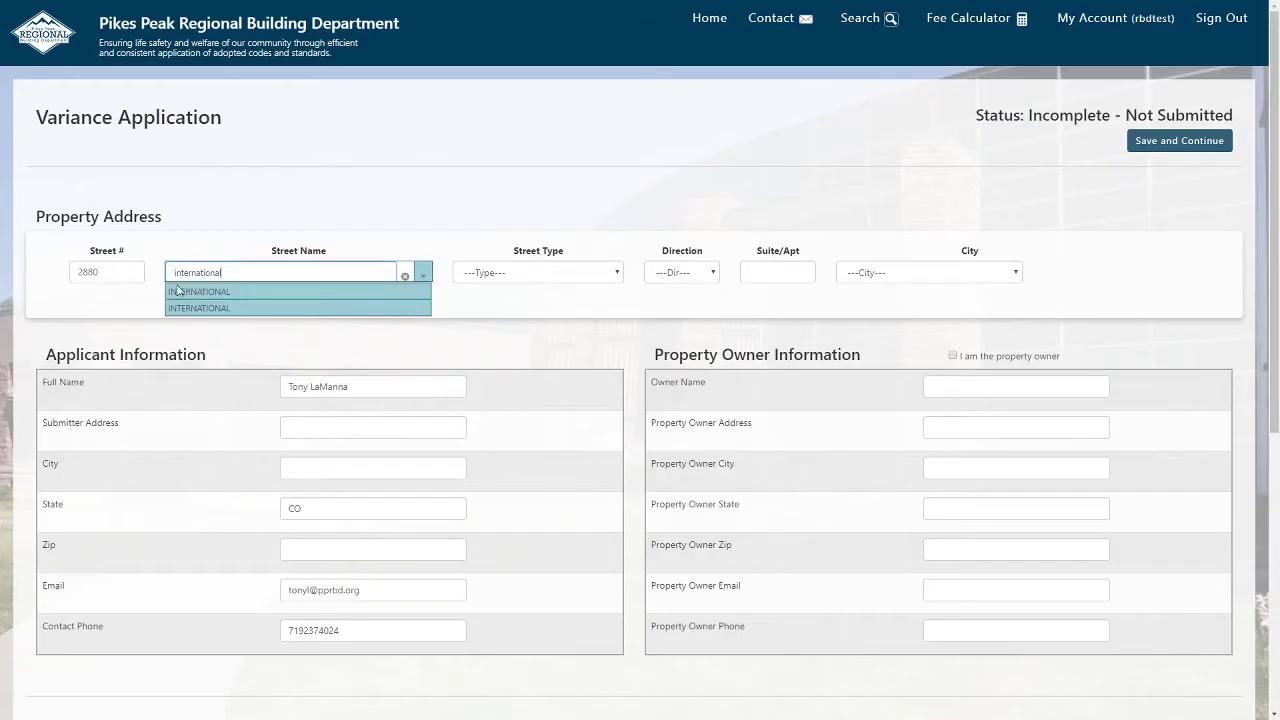
pyautogui.click(206, 287)
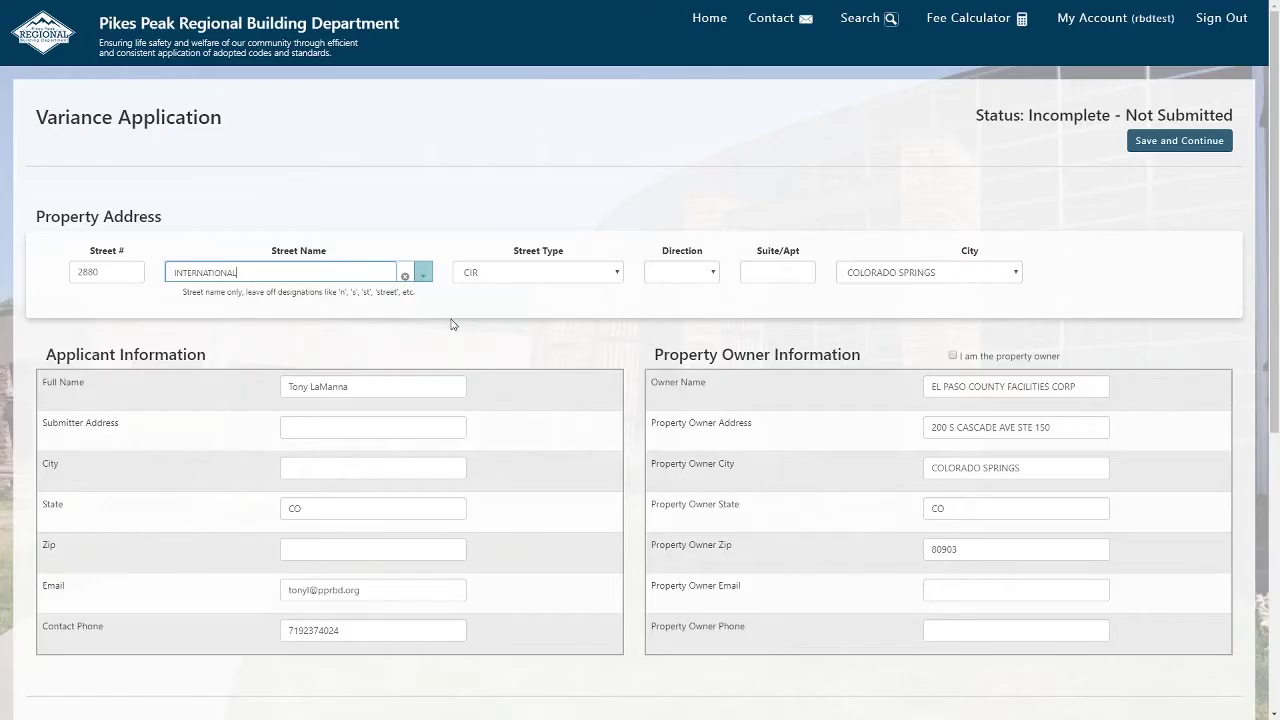
pyautogui.scroll(-1, 430, 322)
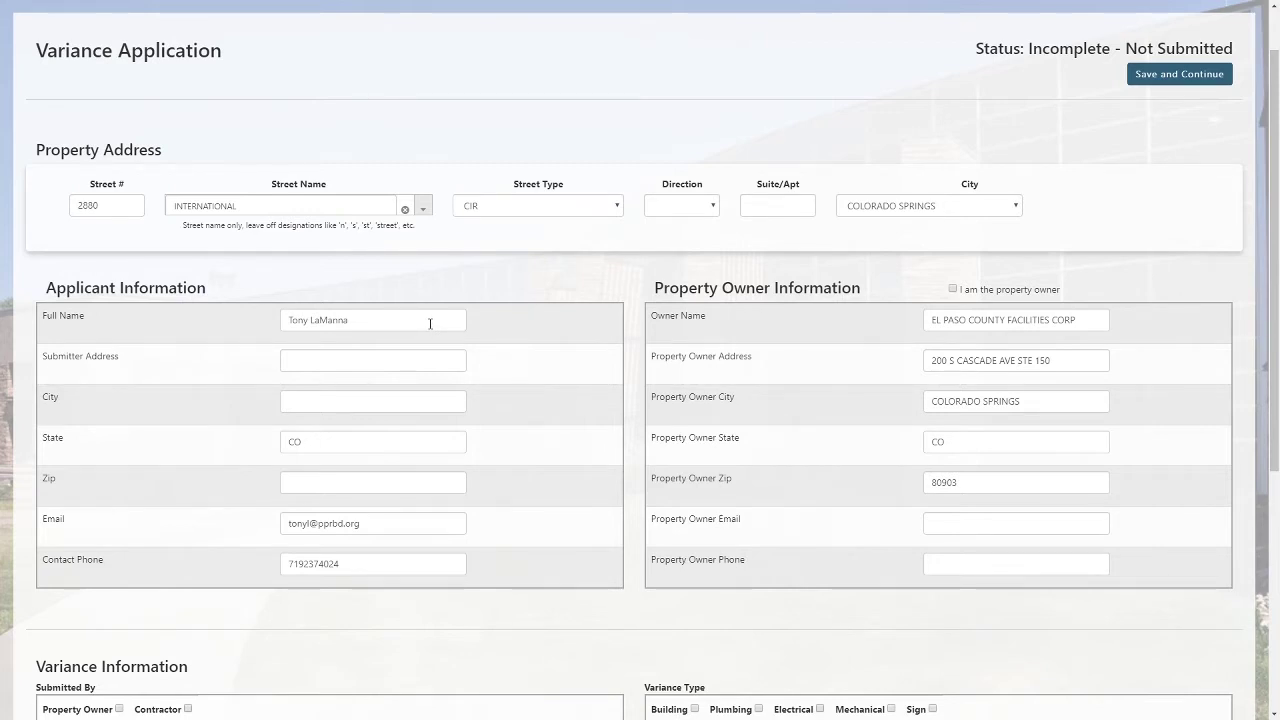
# Fill in the submitter's street address, city and zip code.
pyautogui.click(417, 365)
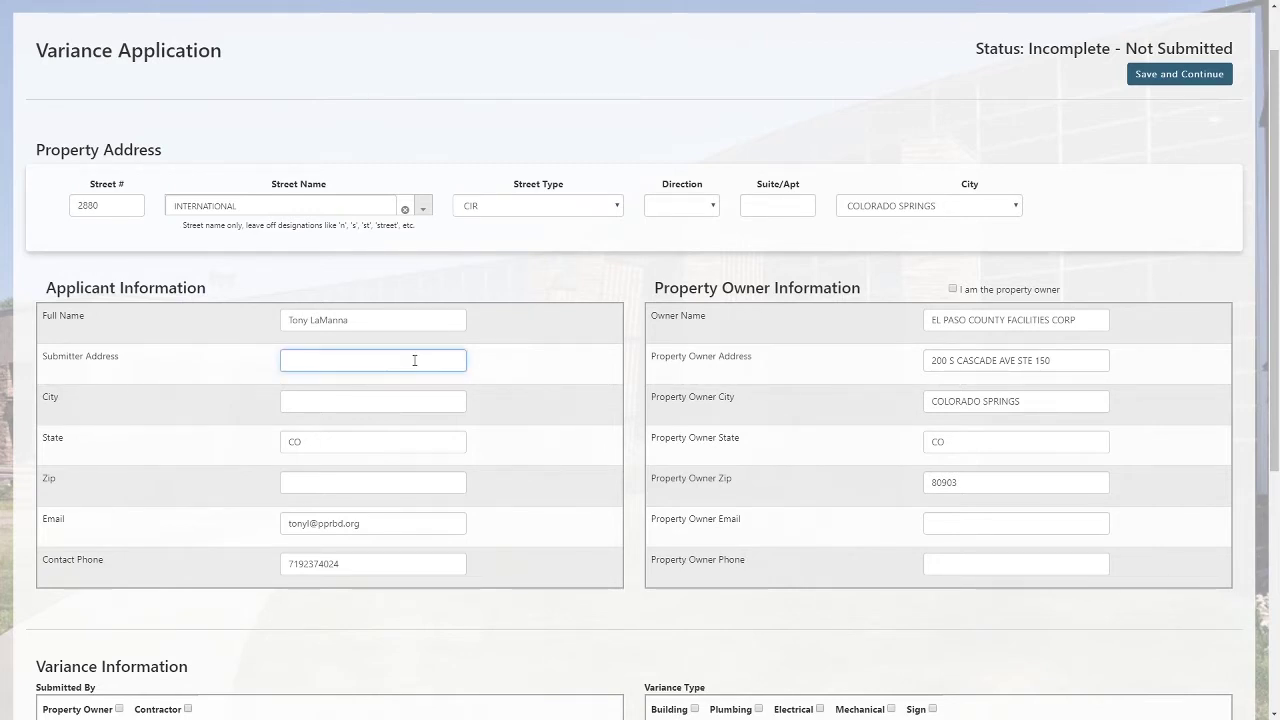
pyautogui.write('2880 International Circle')
pyautogui.press('Tab')
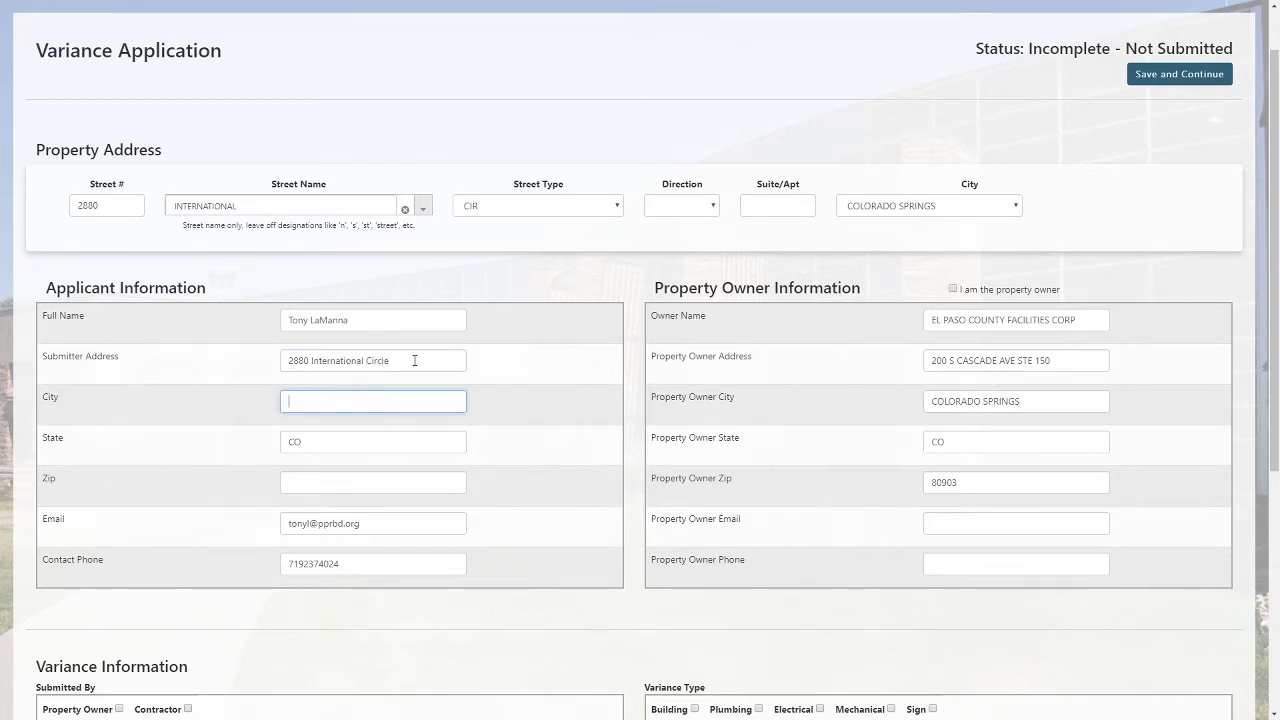
pyautogui.write('Colorado Springs')
pyautogui.press('Tab')
pyautogui.press('Tab')
pyautogui.write('8')
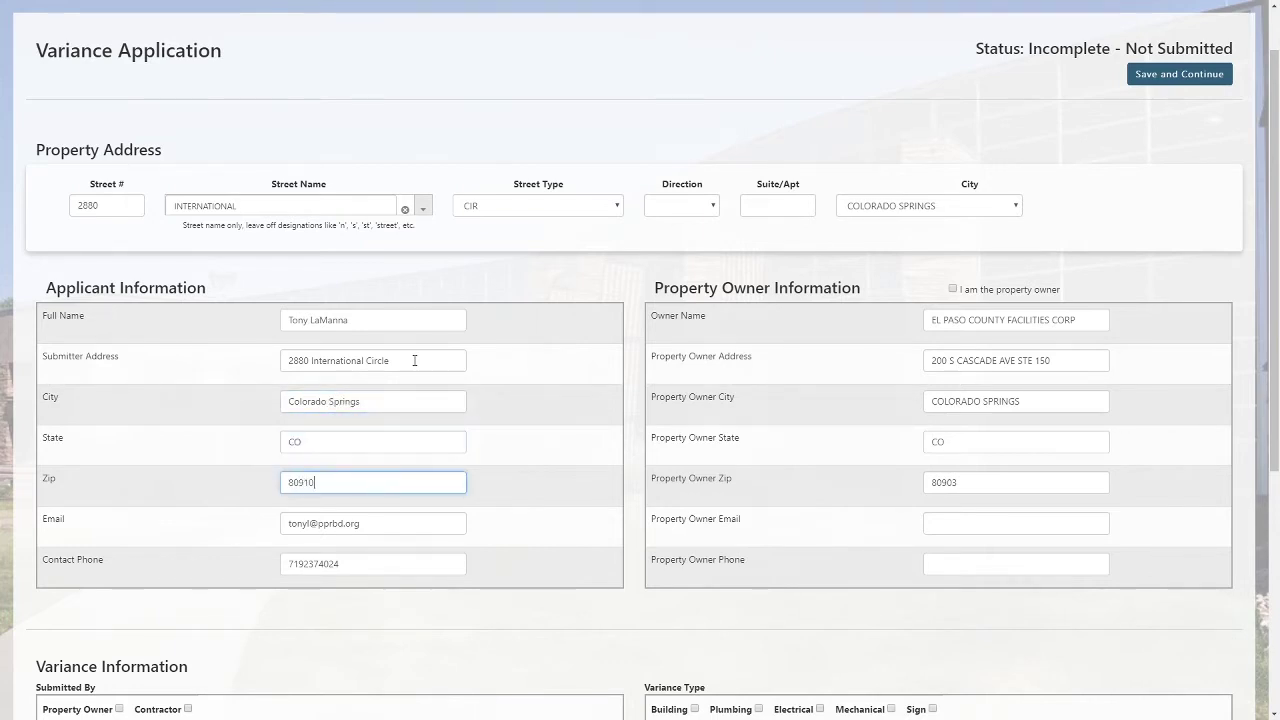
# Enter the property owner's e-mail address and phone number.
pyautogui.click(933, 519)
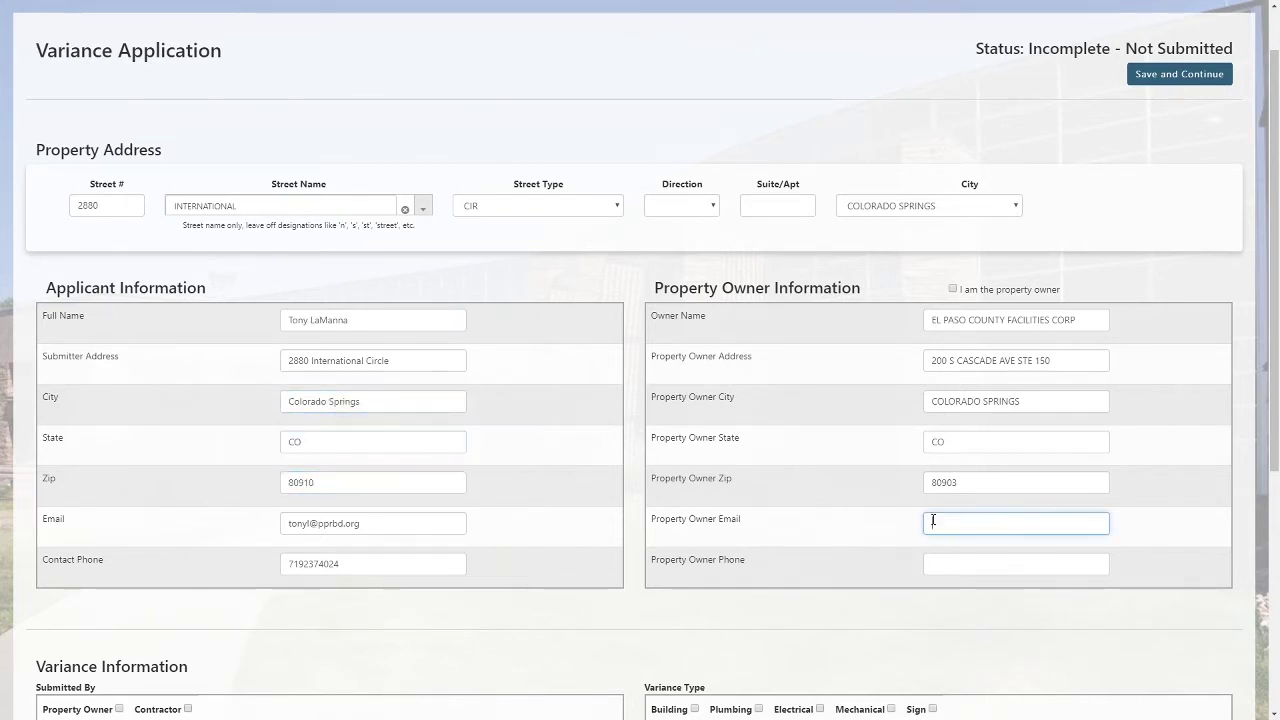
pyautogui.click(952, 560)
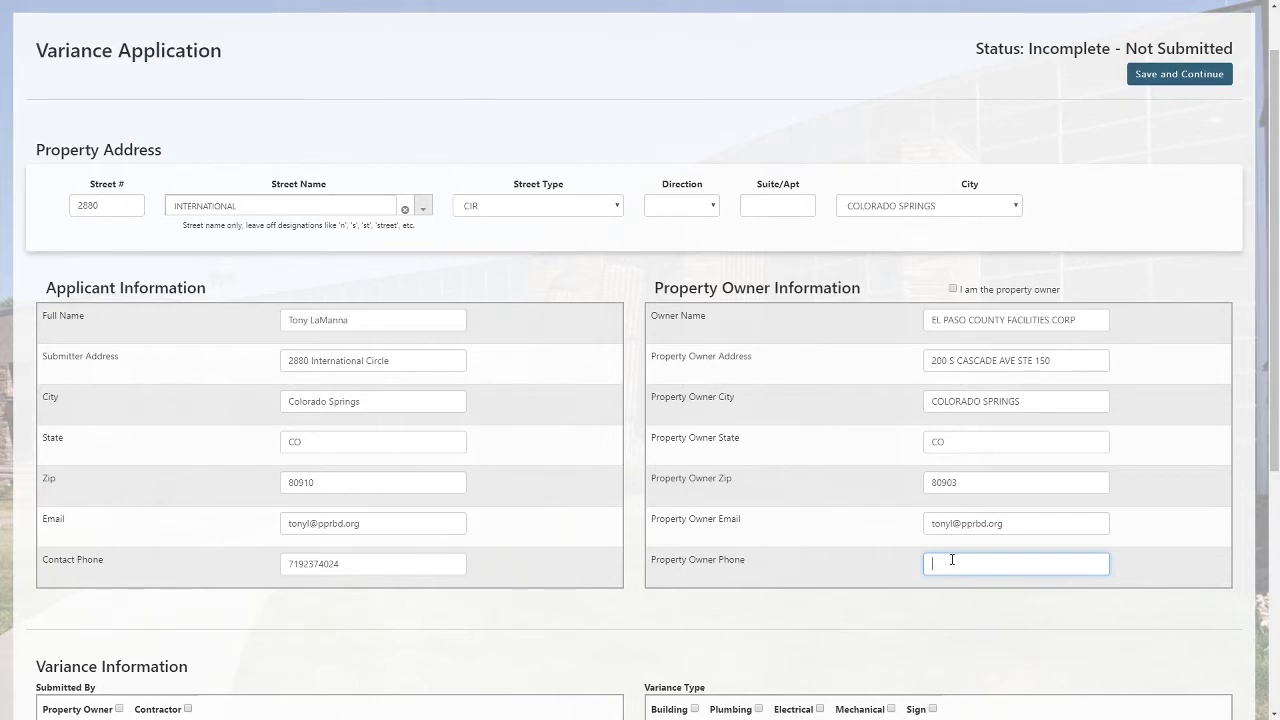
# Enter 'test' as the Variance Requested text.
pyautogui.click(777, 608)
pyautogui.scroll(-2, 774, 608)
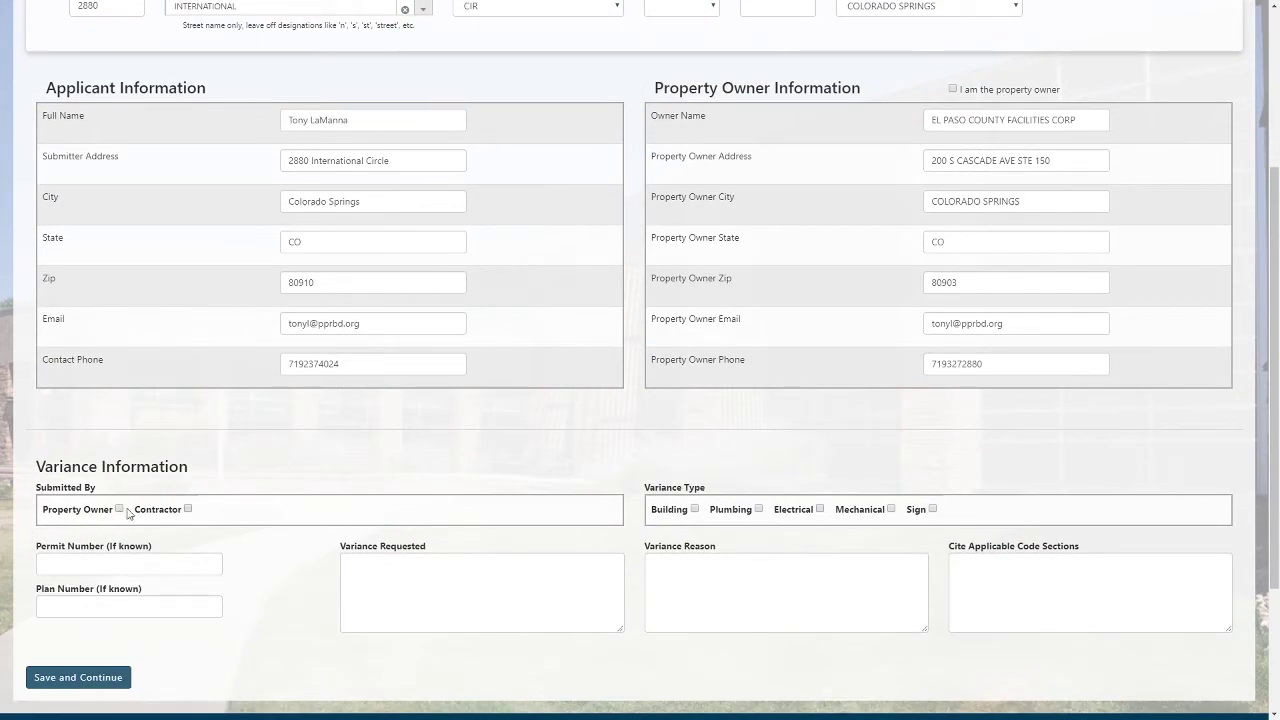
pyautogui.scroll(1, 282, 494)
pyautogui.scroll(1, 285, 492)
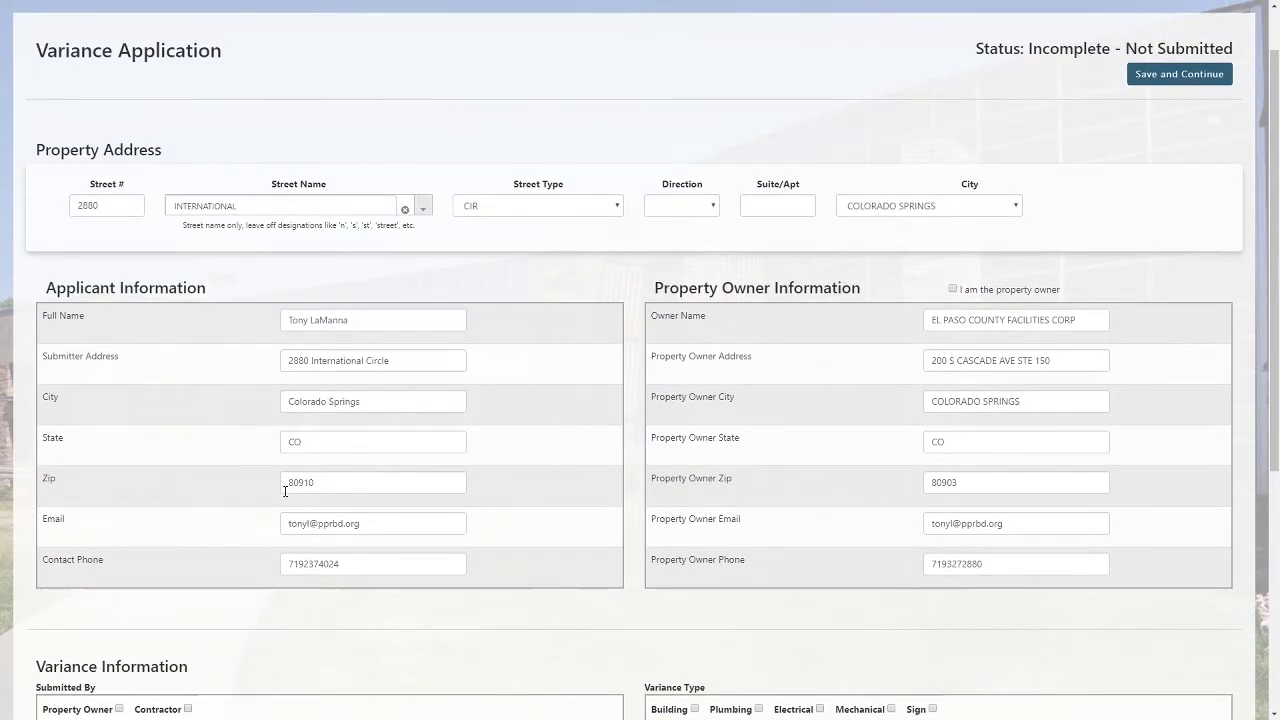
pyautogui.scroll(-2, 285, 492)
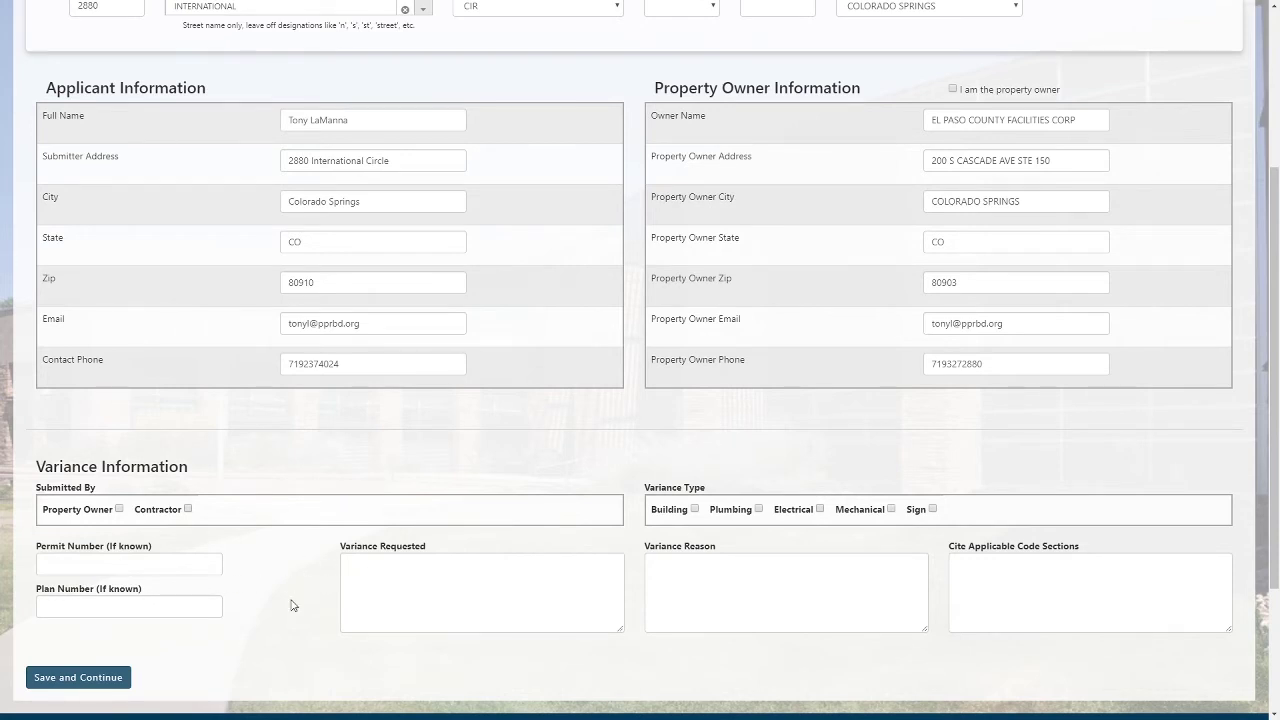
pyautogui.click(542, 582)
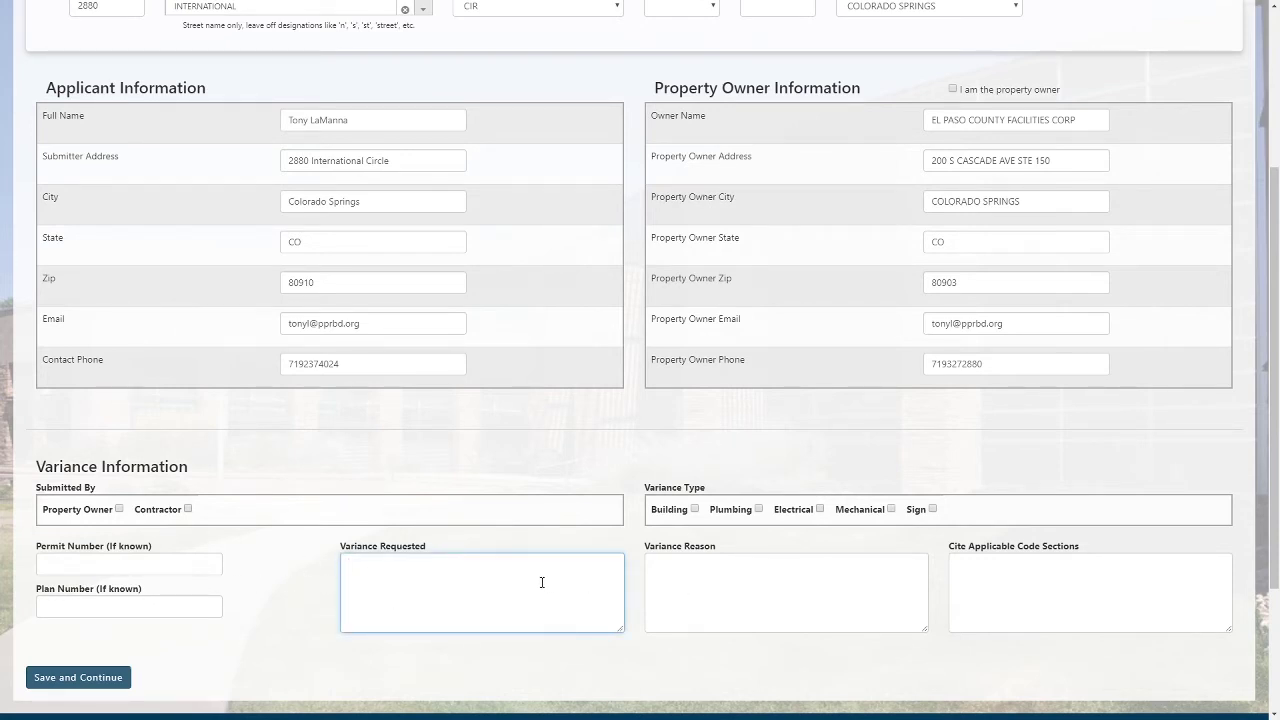
pyautogui.write('test')
# Fill Variance Reason and Code Sections with 'test', tick Building, and save the application.
pyautogui.click(735, 575)
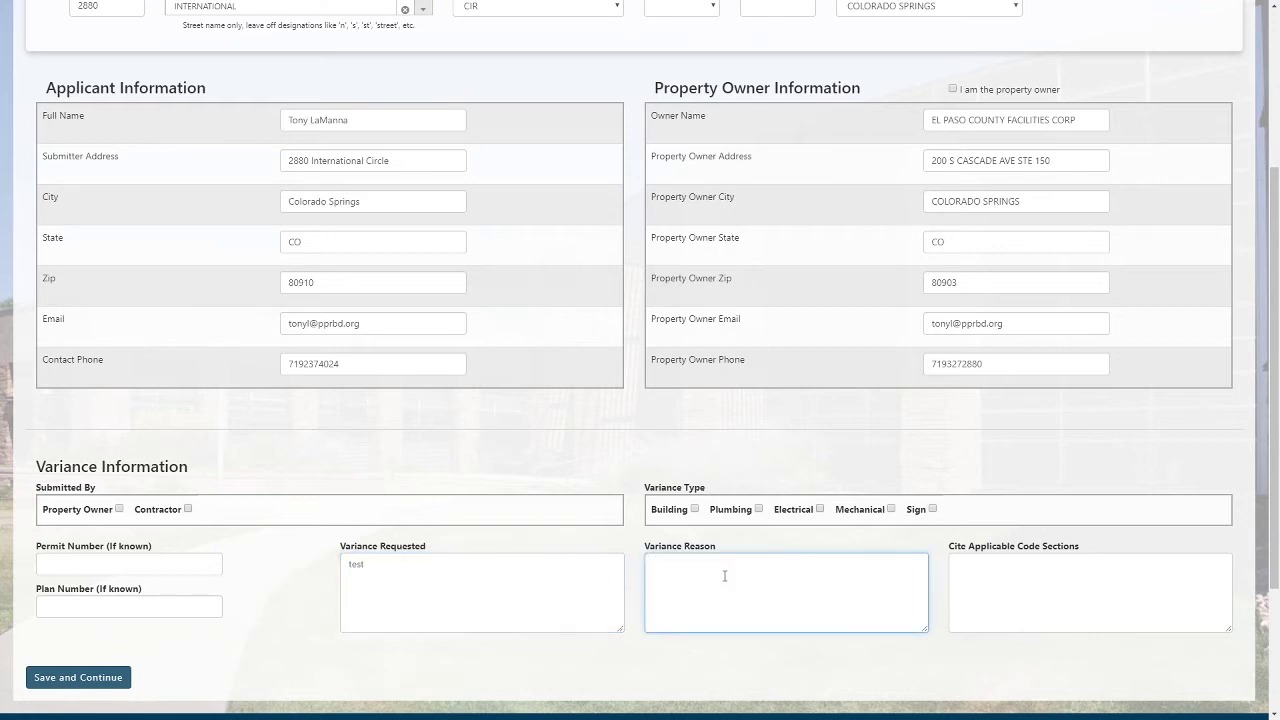
pyautogui.write('test')
pyautogui.click(1016, 579)
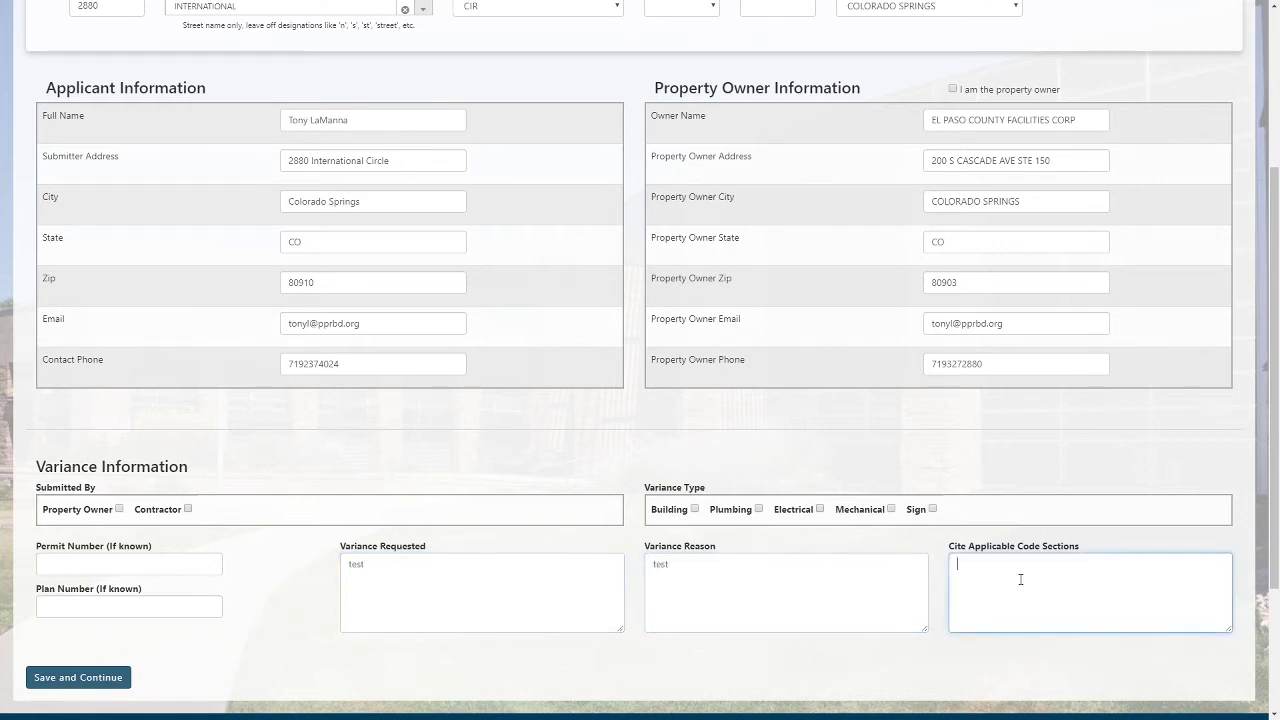
pyautogui.write('test')
pyautogui.click(694, 509)
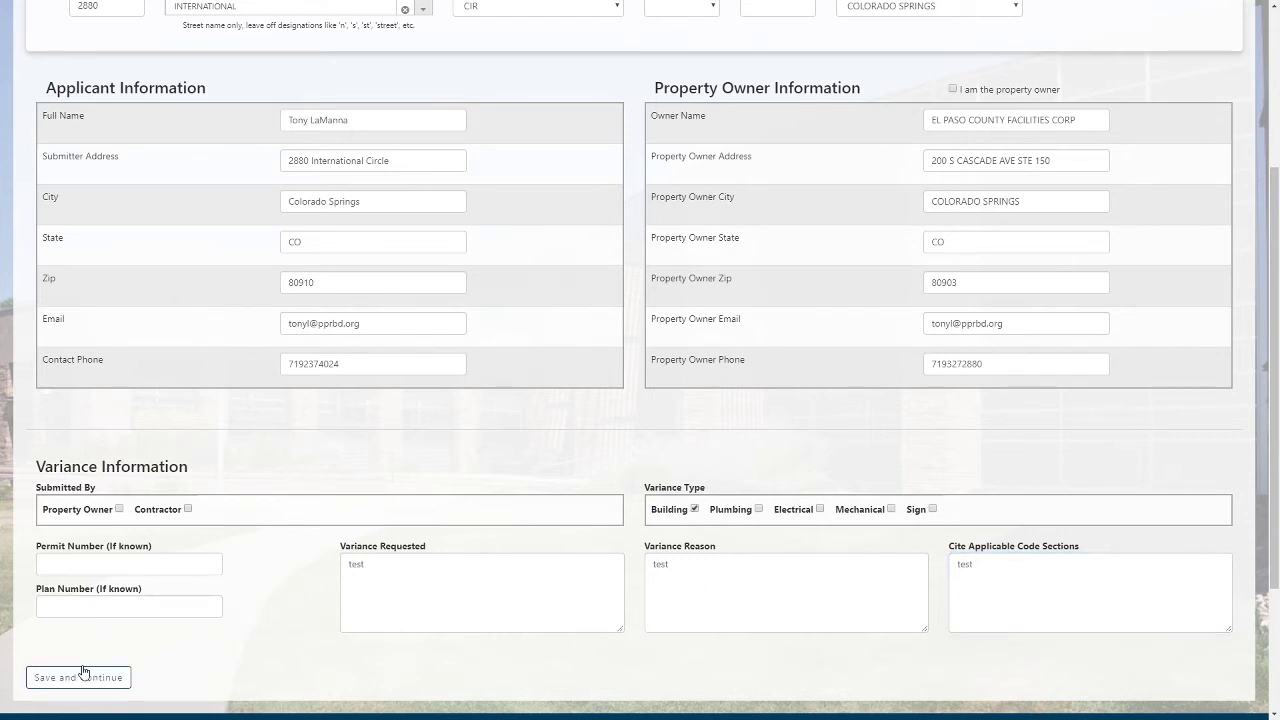
pyautogui.click(84, 677)
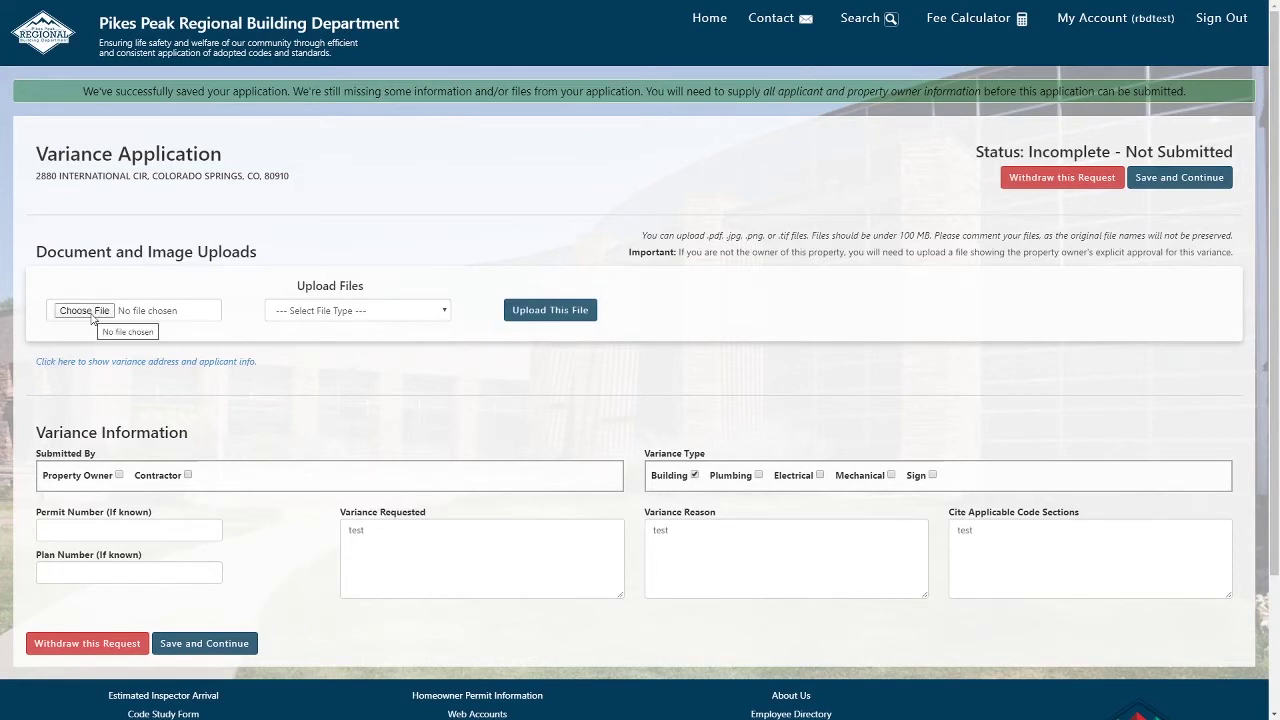
pyautogui.click(437, 314)
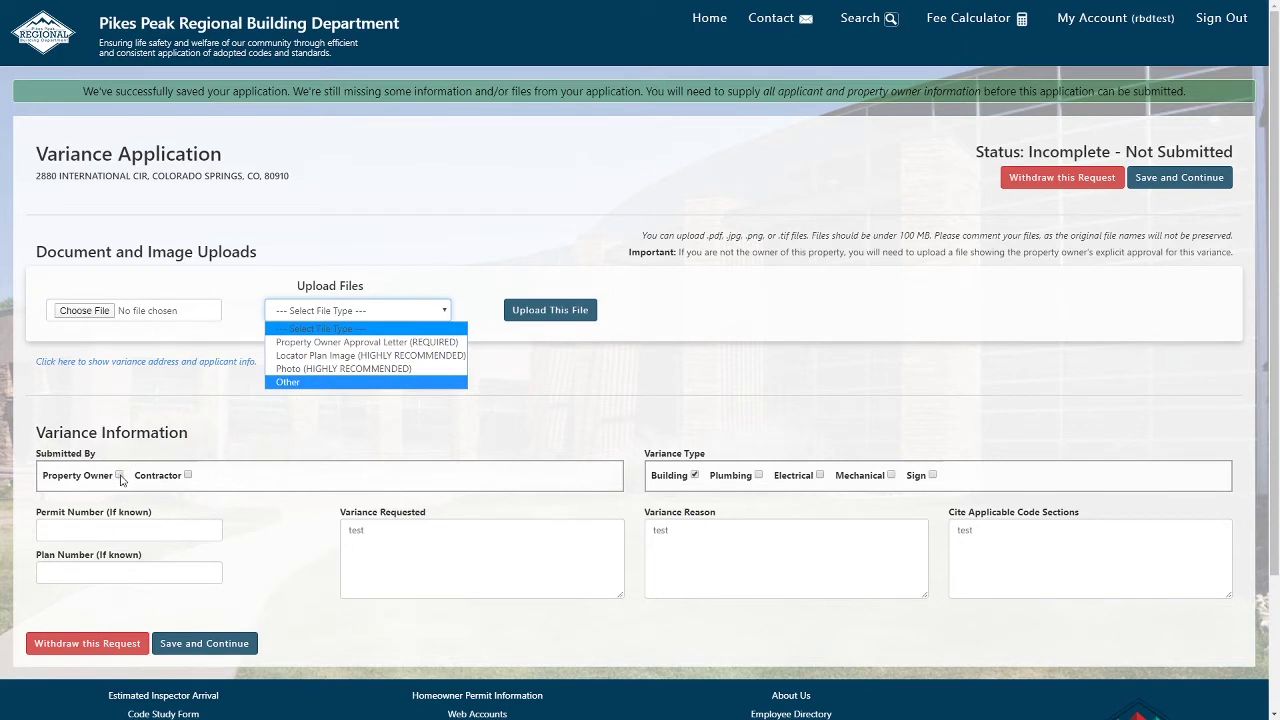
pyautogui.click(278, 516)
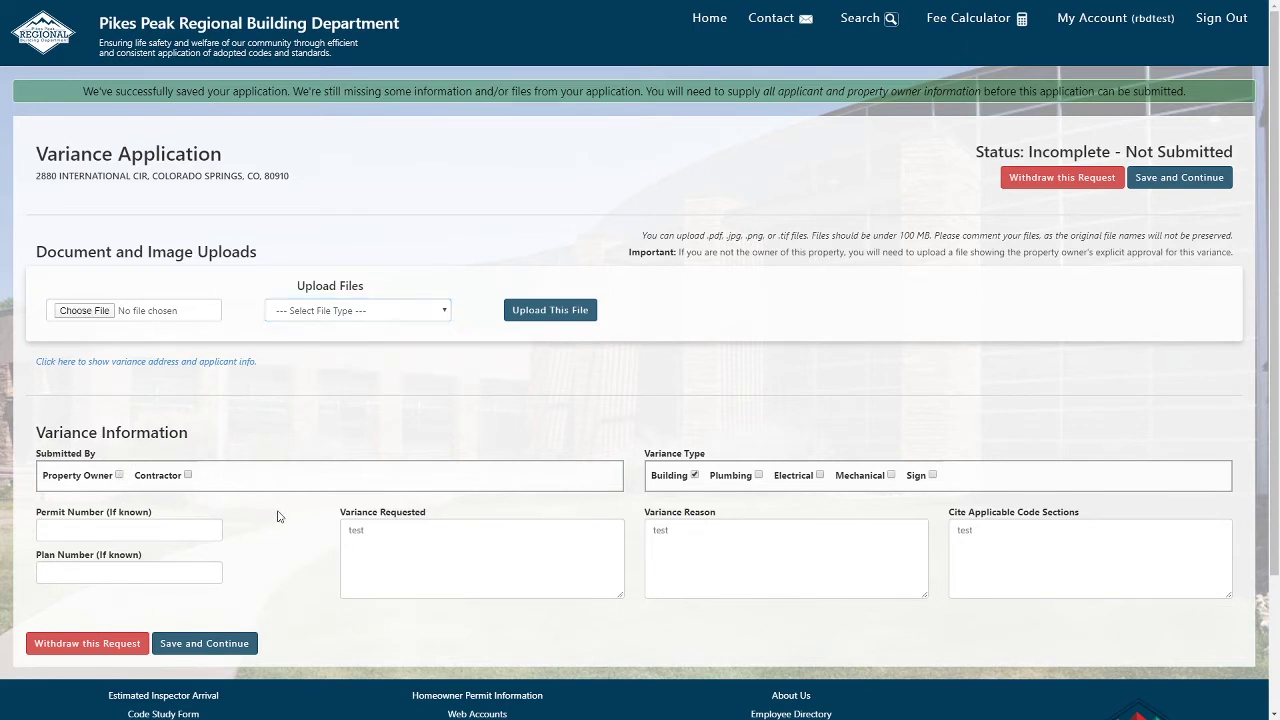
pyautogui.click(245, 362)
pyautogui.scroll(-2, 278, 380)
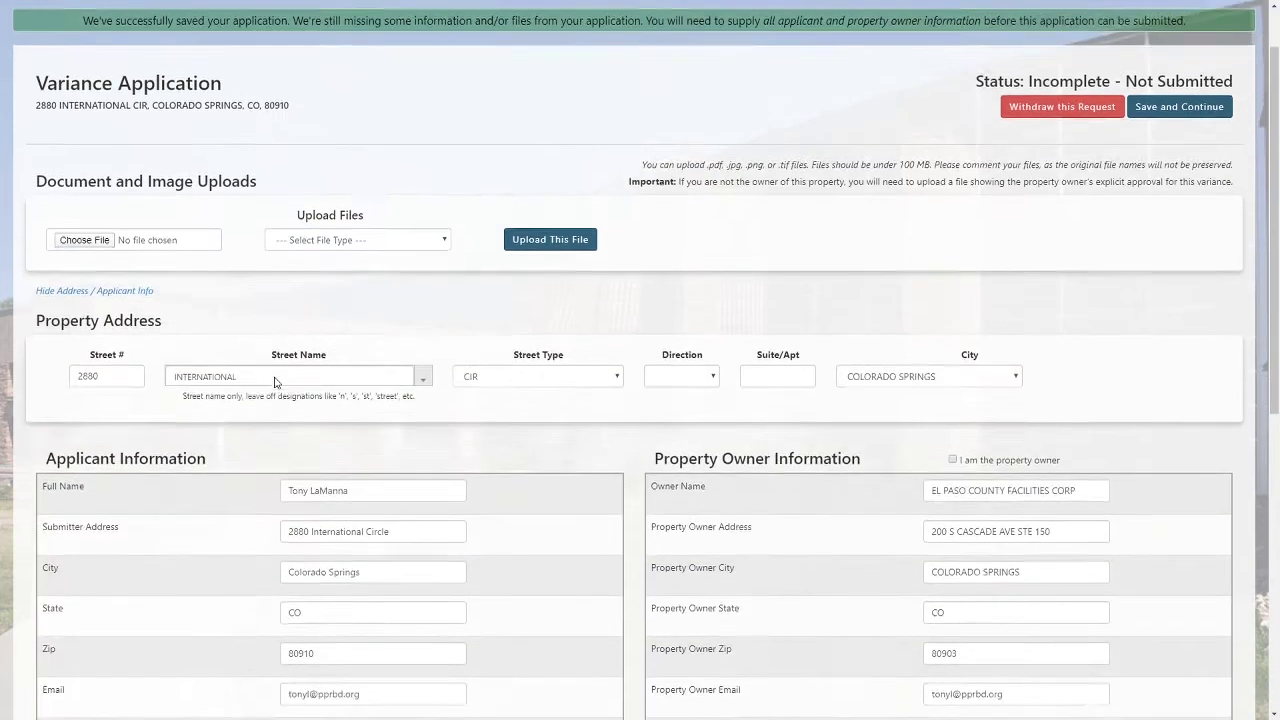
pyautogui.scroll(-1, 278, 381)
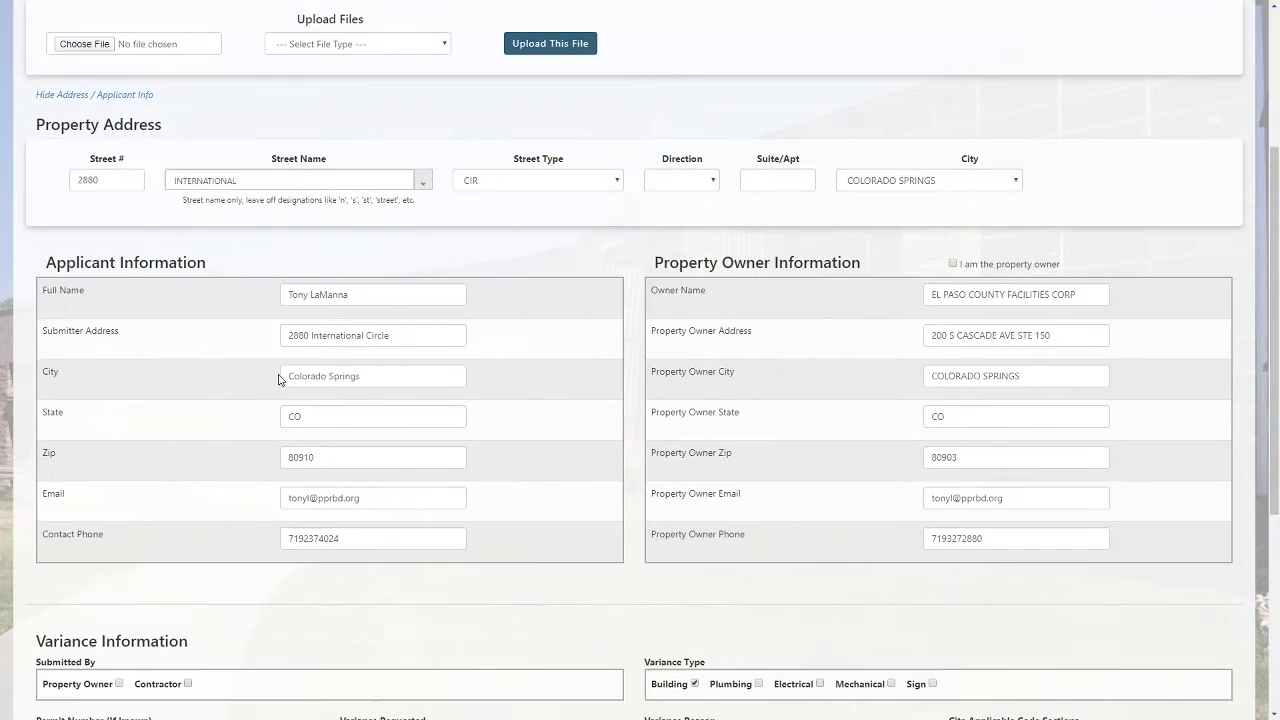
pyautogui.click(141, 93)
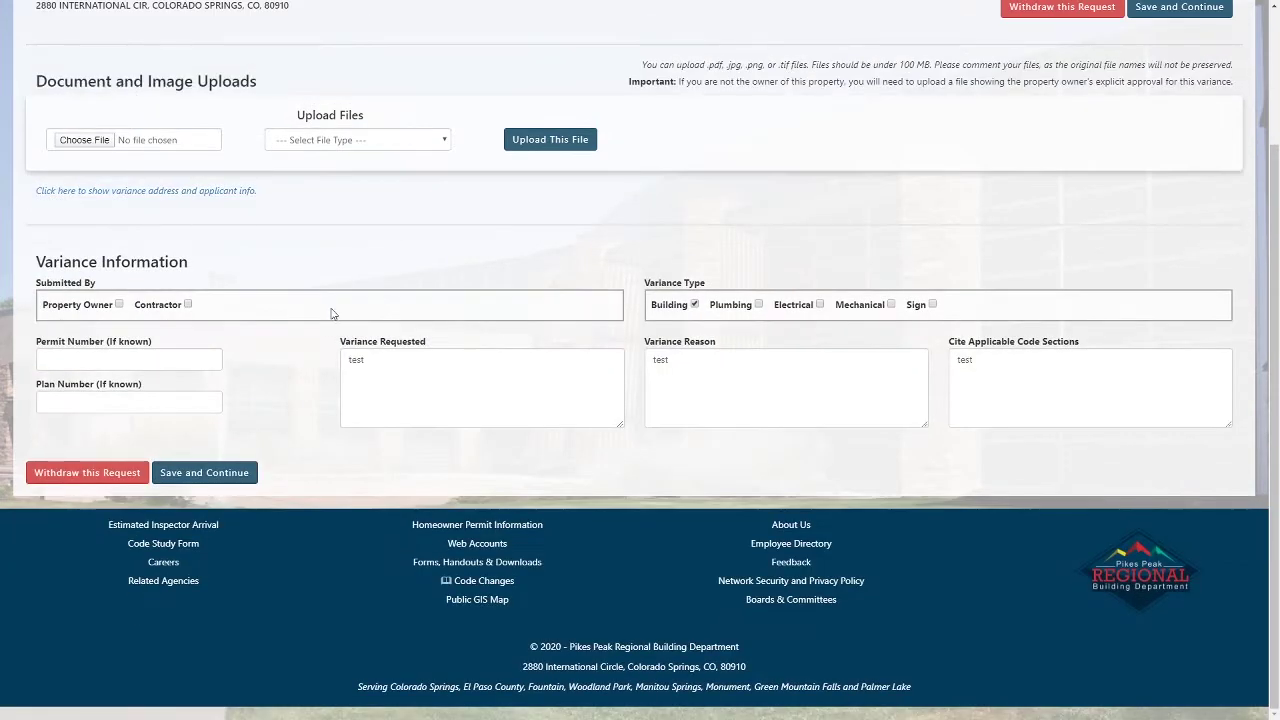
pyautogui.scroll(1, 331, 314)
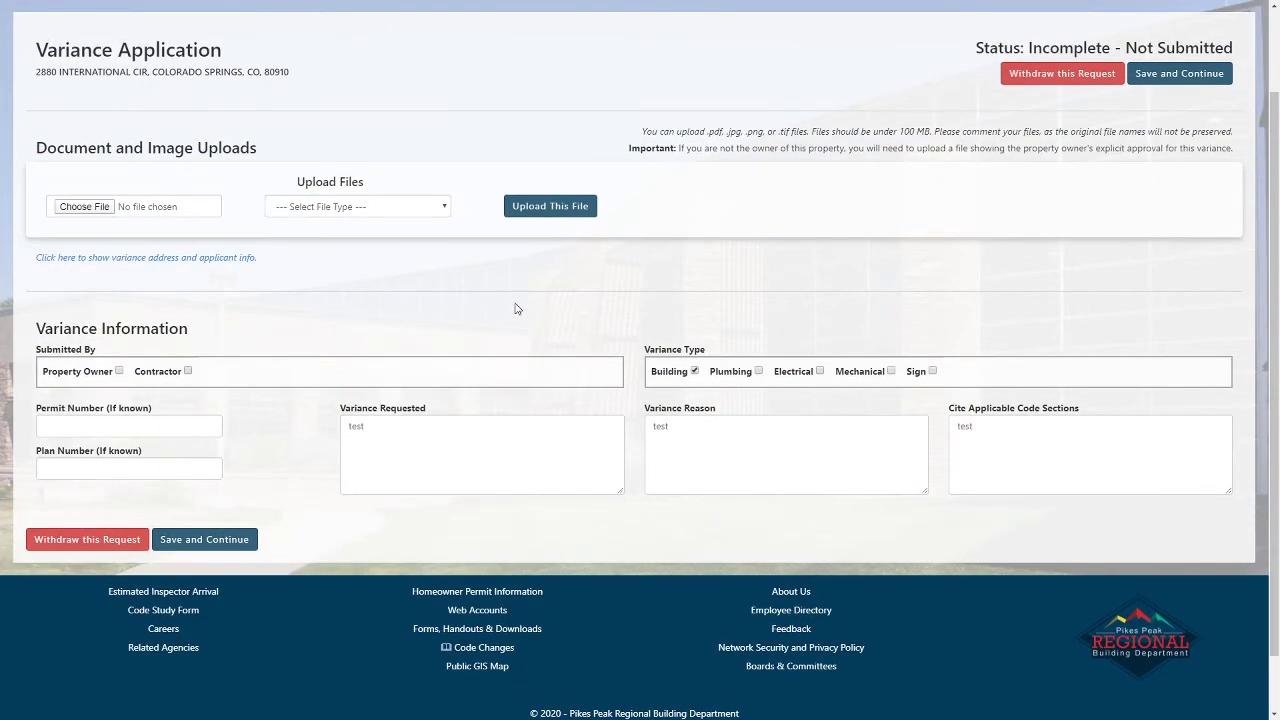
# Attach Sample PDF File as a Property Owner Approval Letter and upload it.
pyautogui.click(430, 468)
pyautogui.click(310, 208)
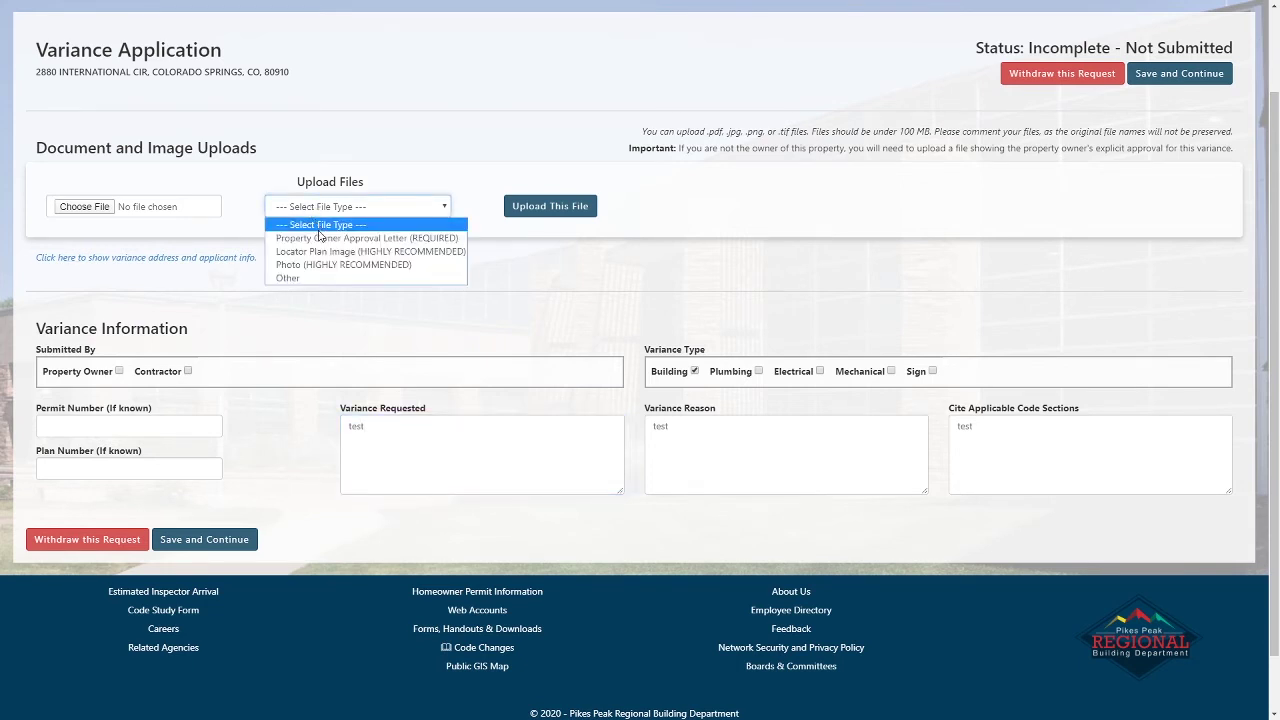
pyautogui.click(321, 238)
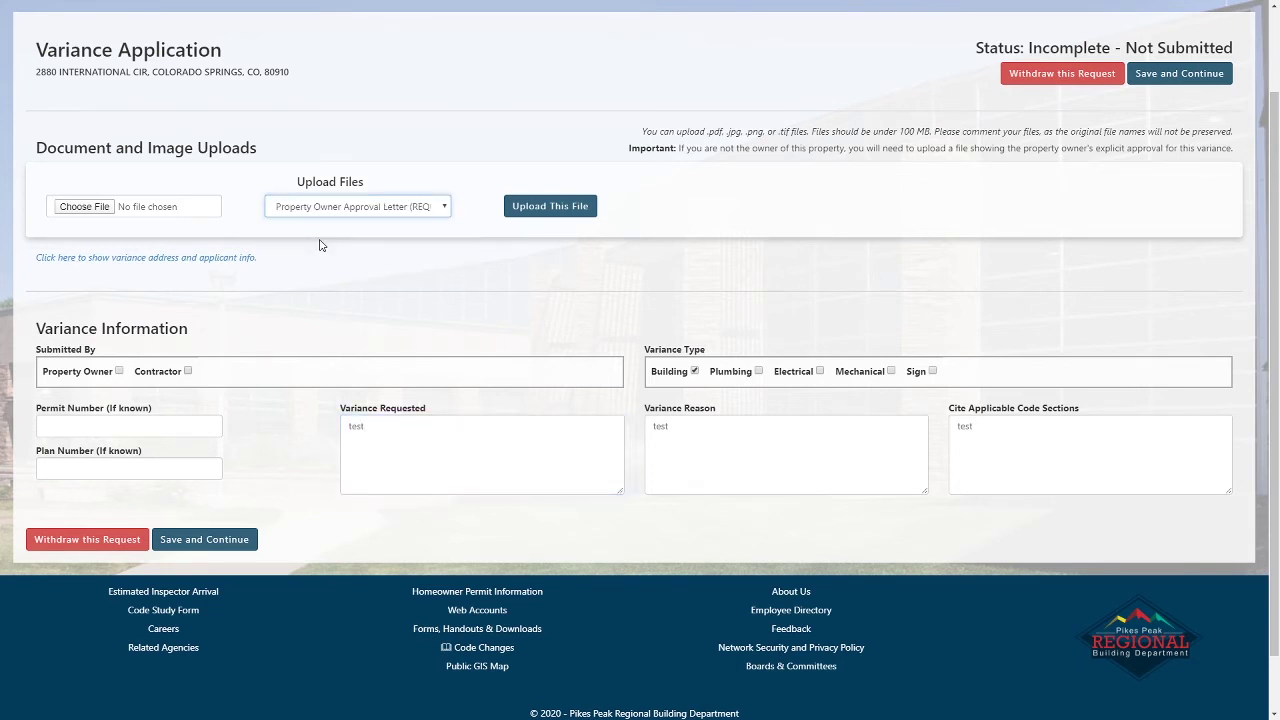
pyautogui.click(98, 208)
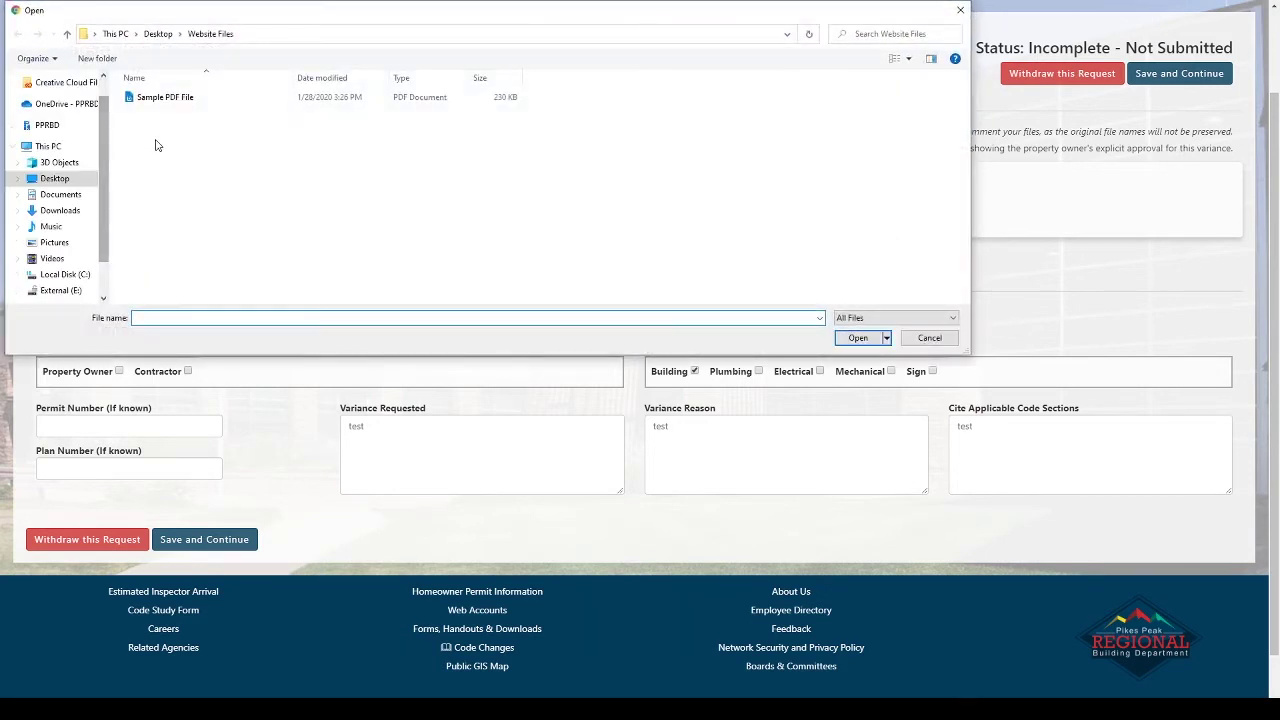
pyautogui.click(170, 96)
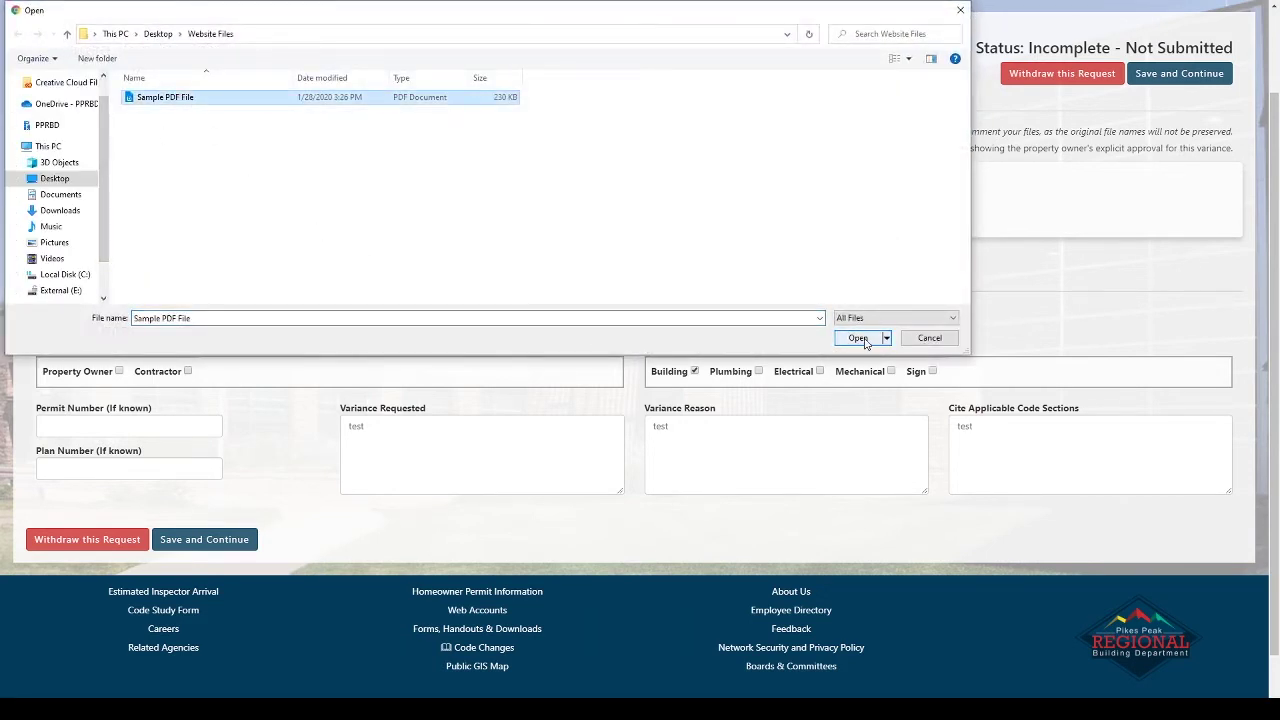
pyautogui.click(858, 338)
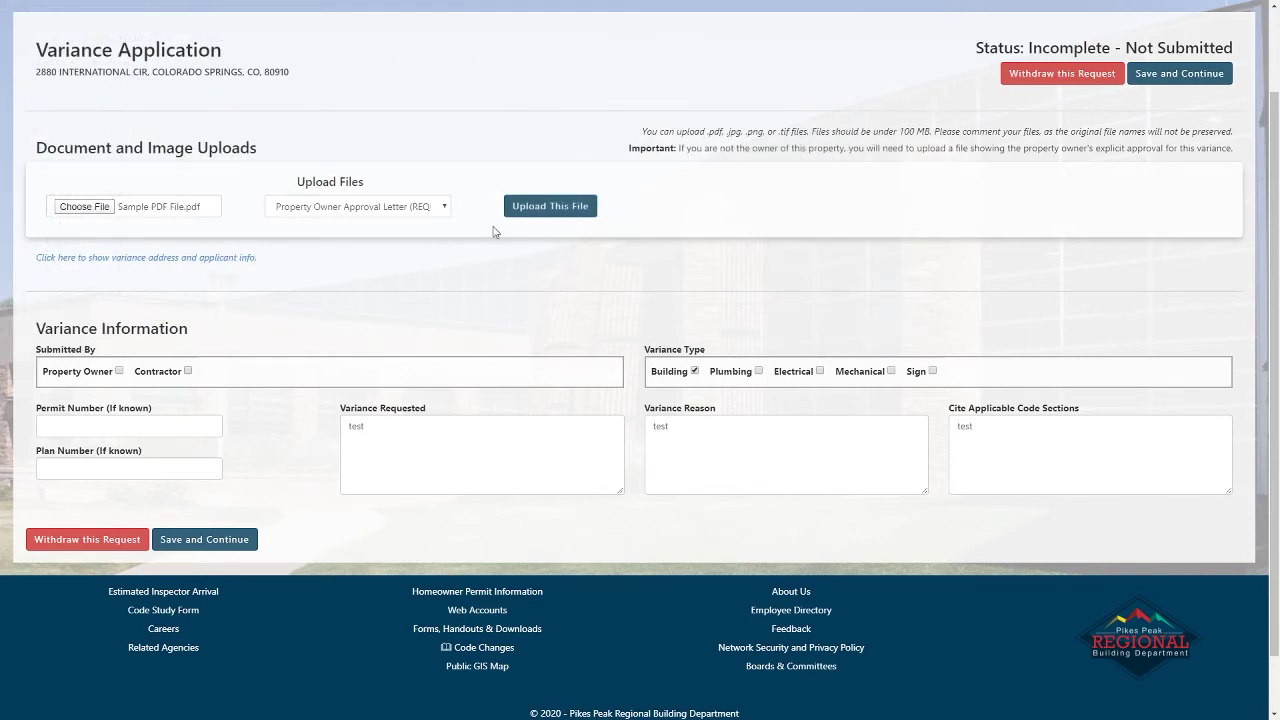
pyautogui.click(550, 206)
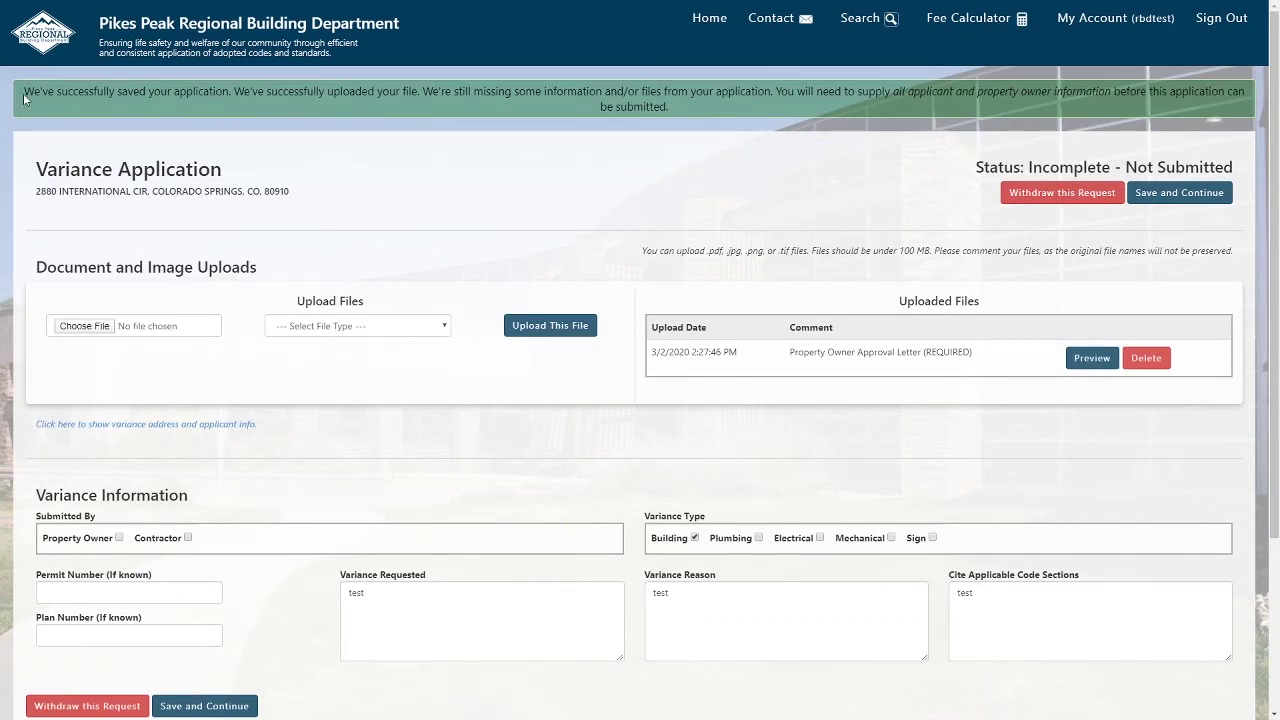
# Highlight the upload success message and the approval letter comment to point them out.
pyautogui.moveTo(24, 97); pyautogui.dragTo(690, 131)
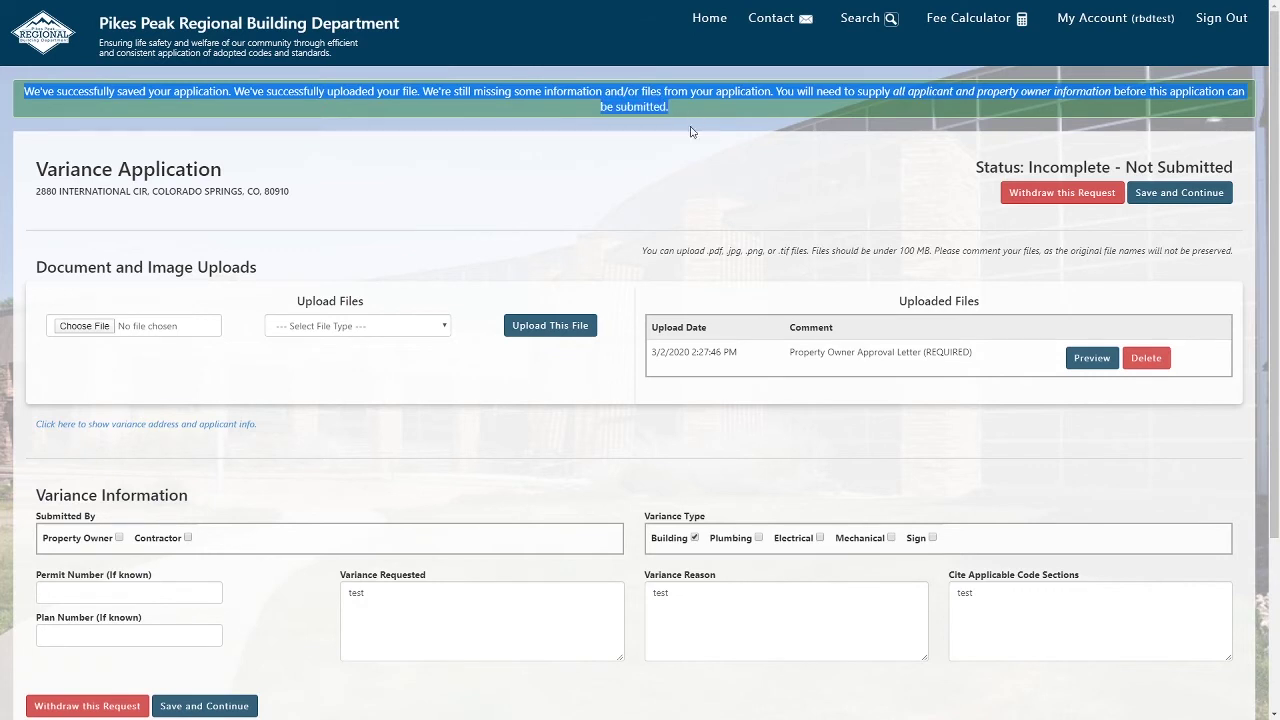
pyautogui.click(694, 198)
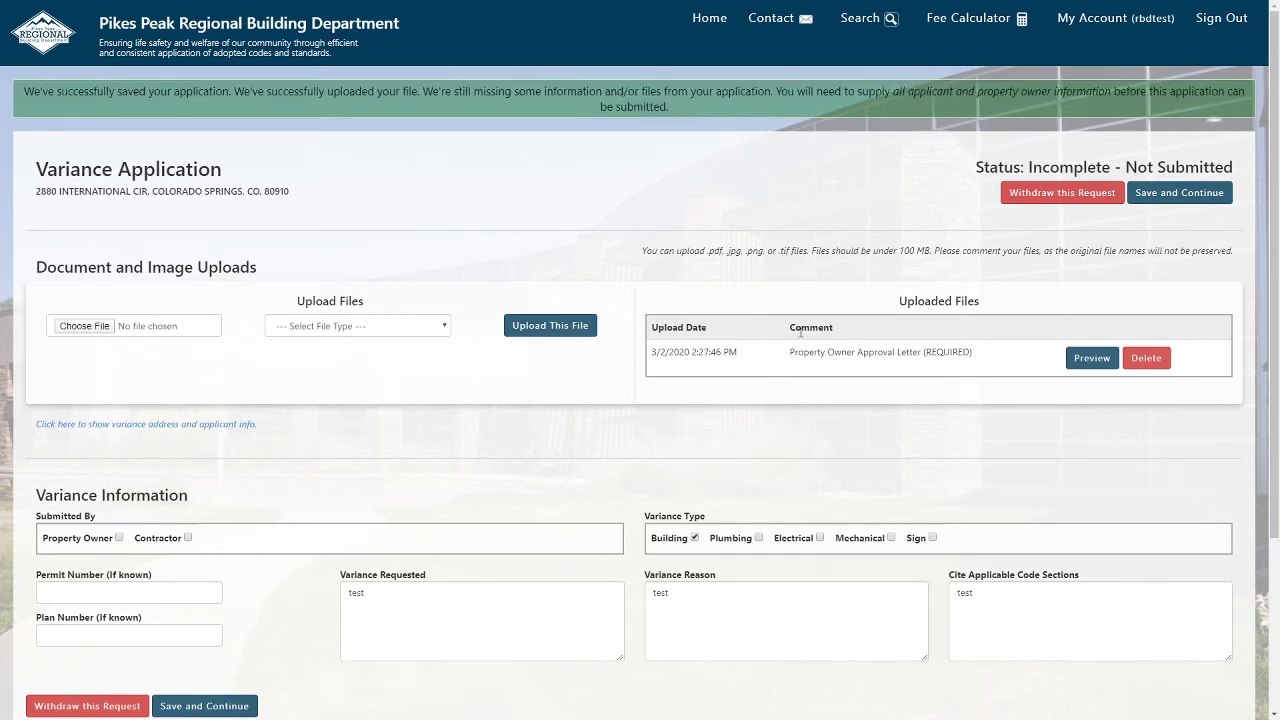
pyautogui.moveTo(791, 352); pyautogui.dragTo(980, 351)
pyautogui.click(940, 399)
# Upload Sample PDF File again as a Locator Plan Image.
pyautogui.click(445, 326)
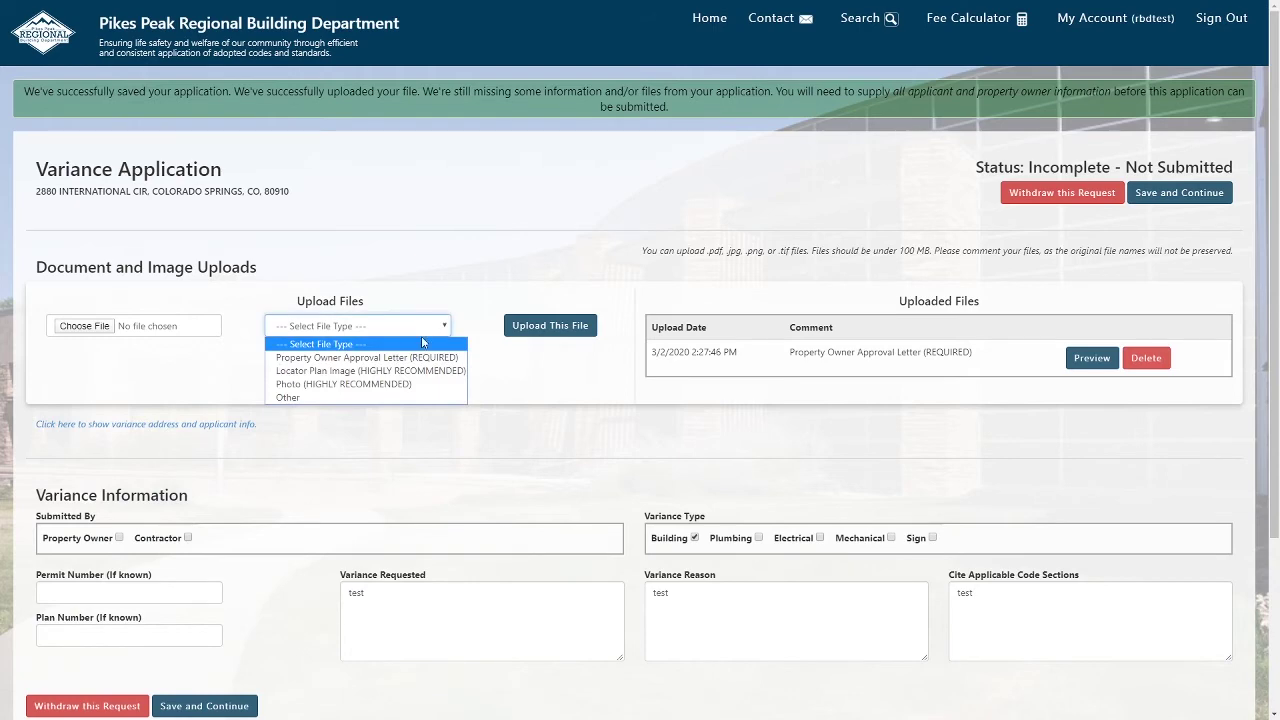
pyautogui.click(416, 366)
pyautogui.click(108, 324)
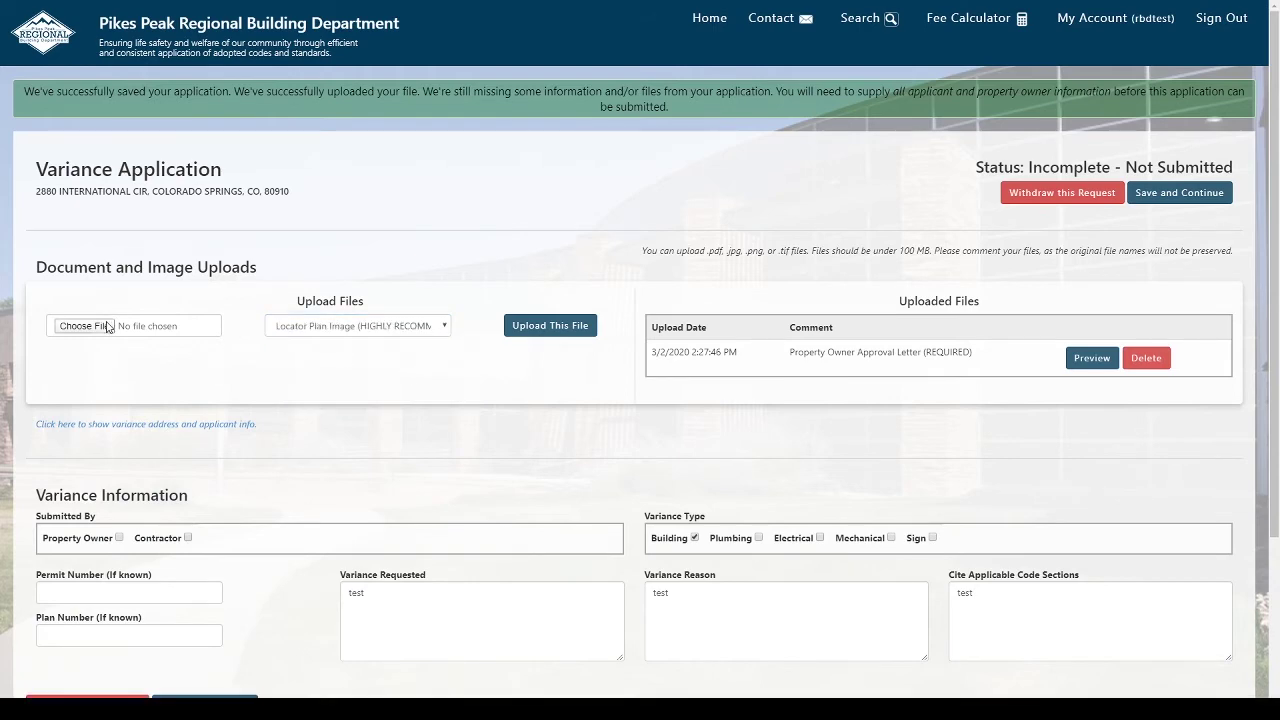
pyautogui.click(187, 98)
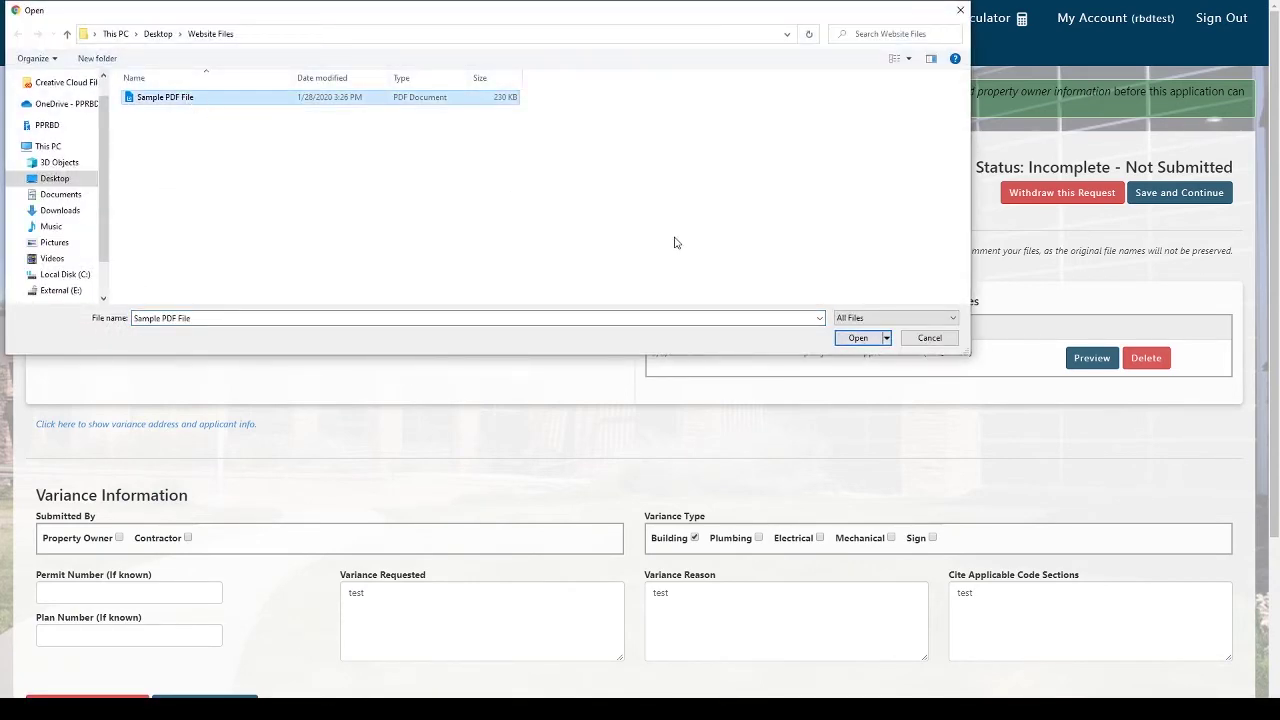
pyautogui.click(857, 338)
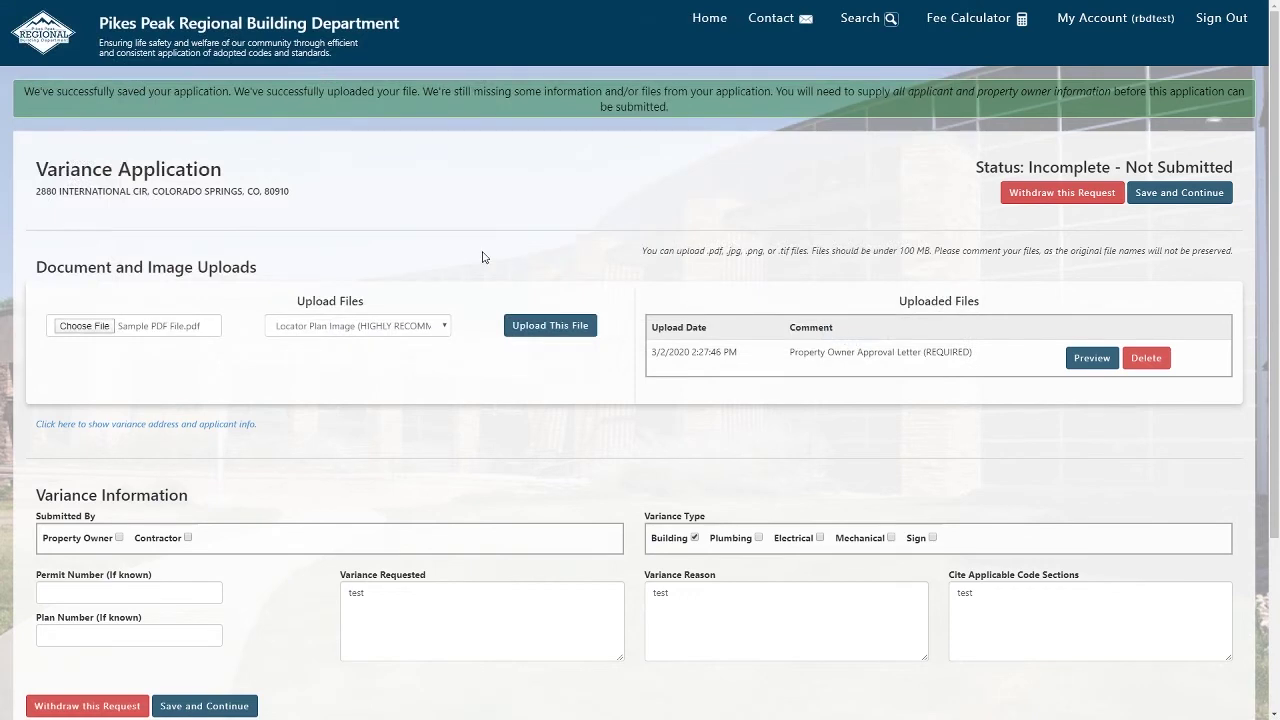
pyautogui.click(520, 331)
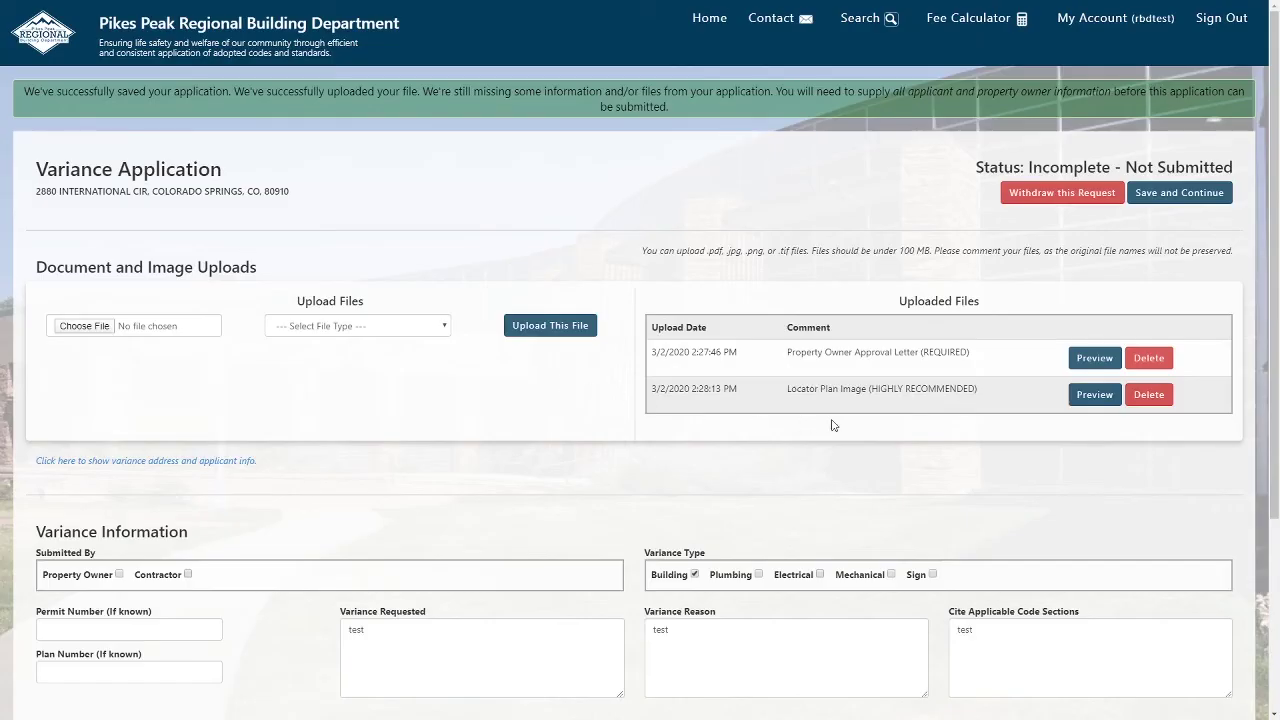
# Delete the Locator Plan Image upload and acknowledge the confirmation alert.
pyautogui.click(1166, 396)
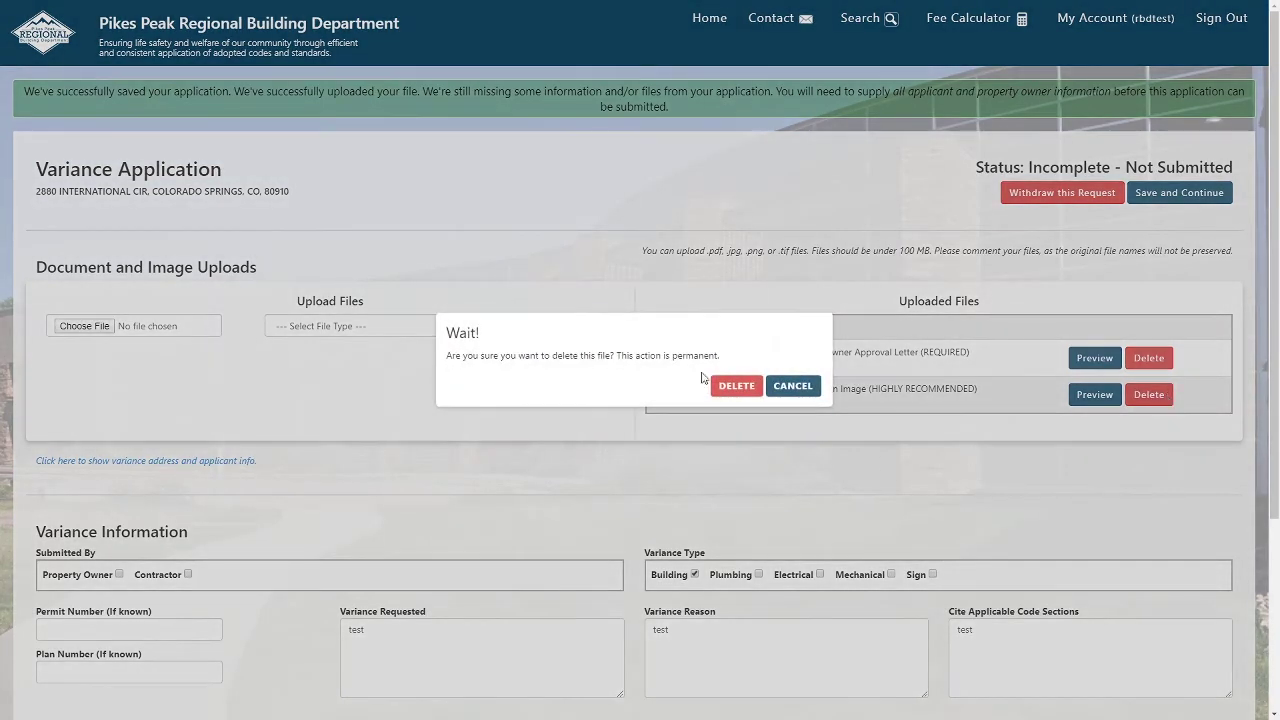
pyautogui.click(729, 388)
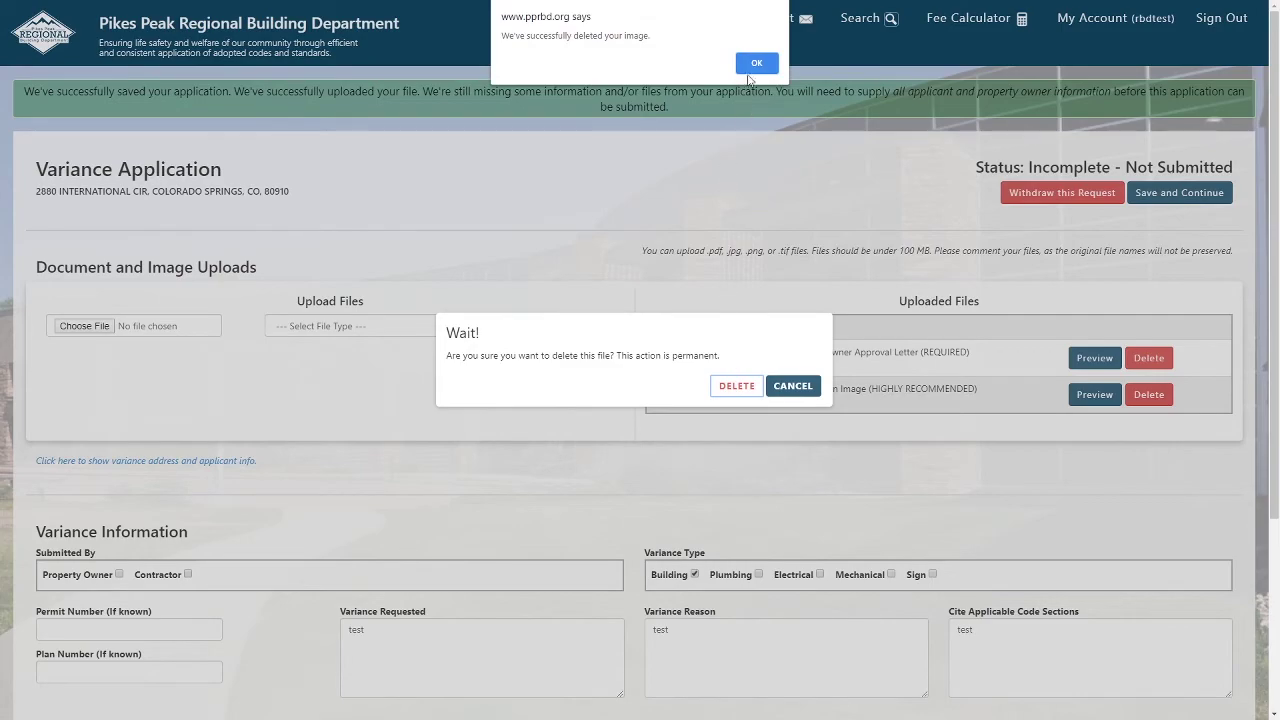
pyautogui.click(755, 66)
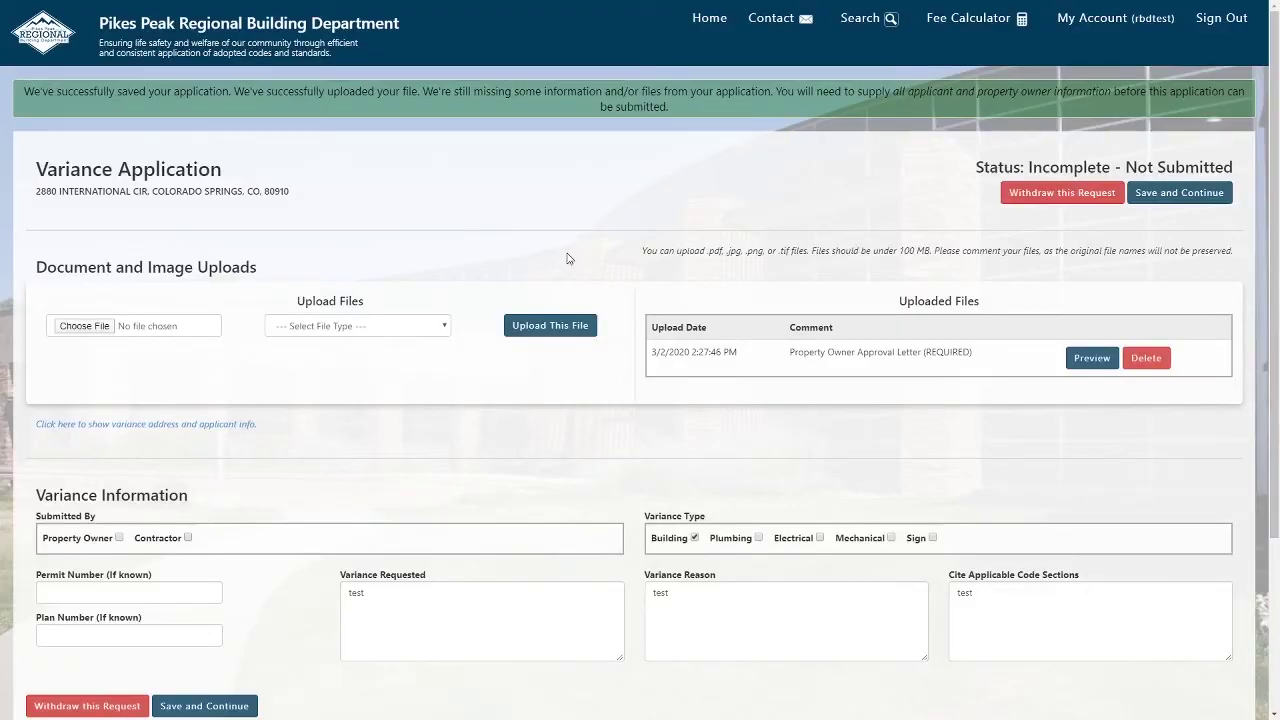
# Save the application, then reopen it via View / Edit from All Variance Applications.
pyautogui.scroll(-2, 567, 259)
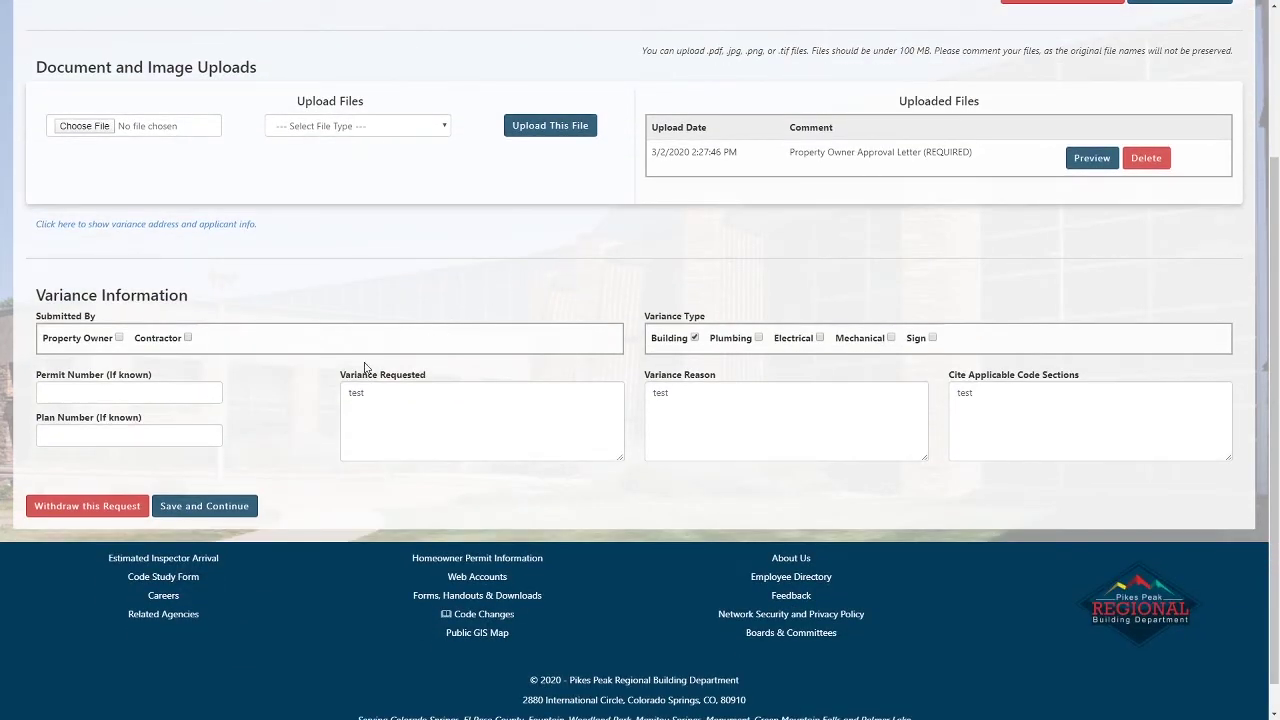
pyautogui.click(198, 510)
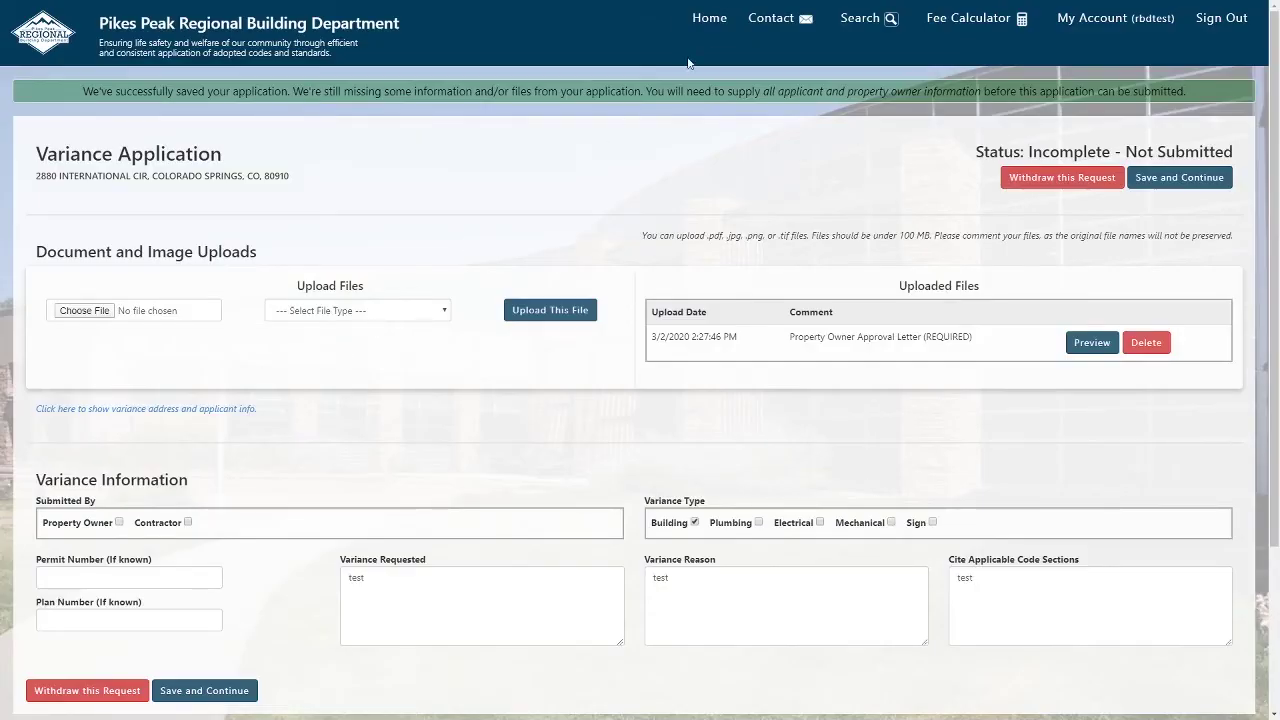
pyautogui.click(713, 28)
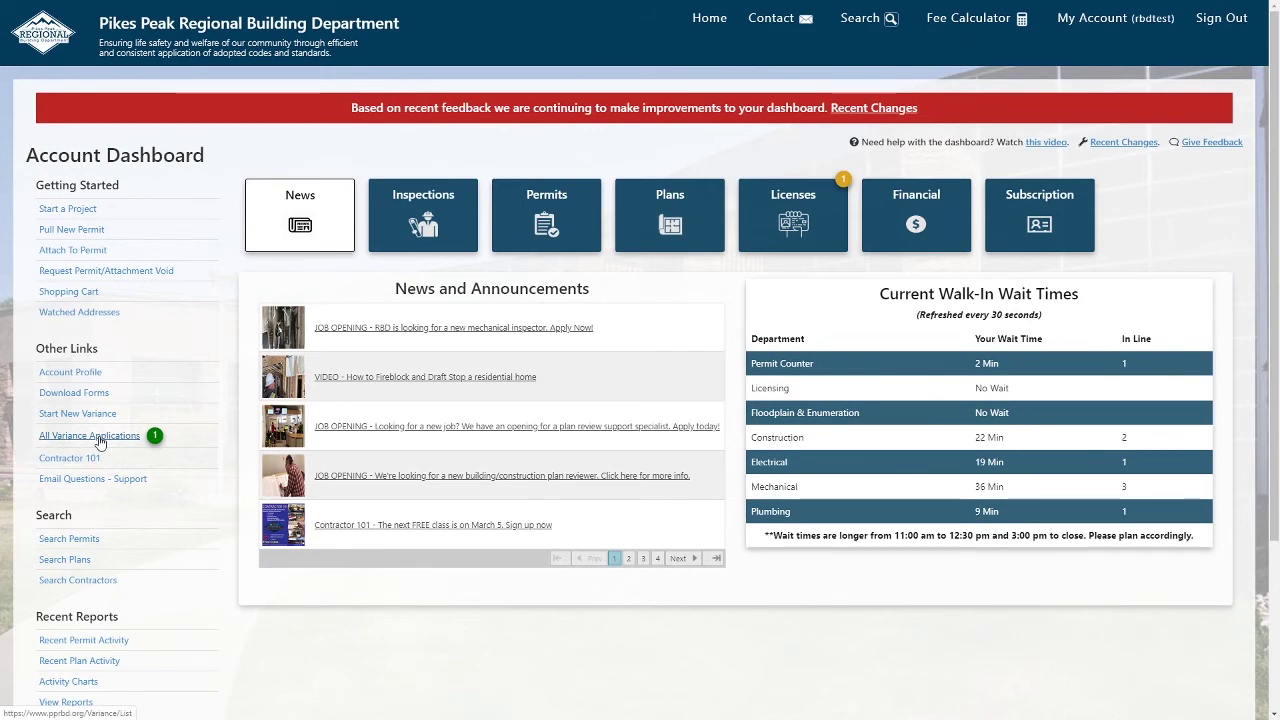
pyautogui.click(99, 439)
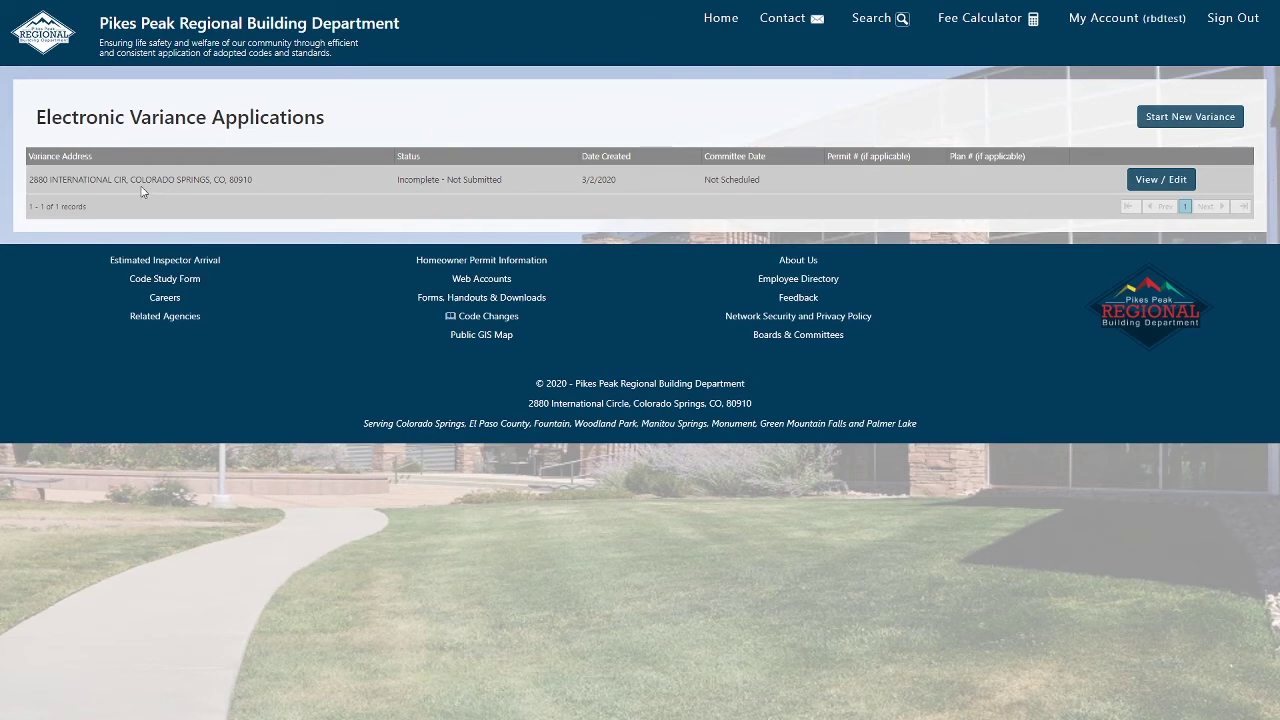
pyautogui.click(1163, 179)
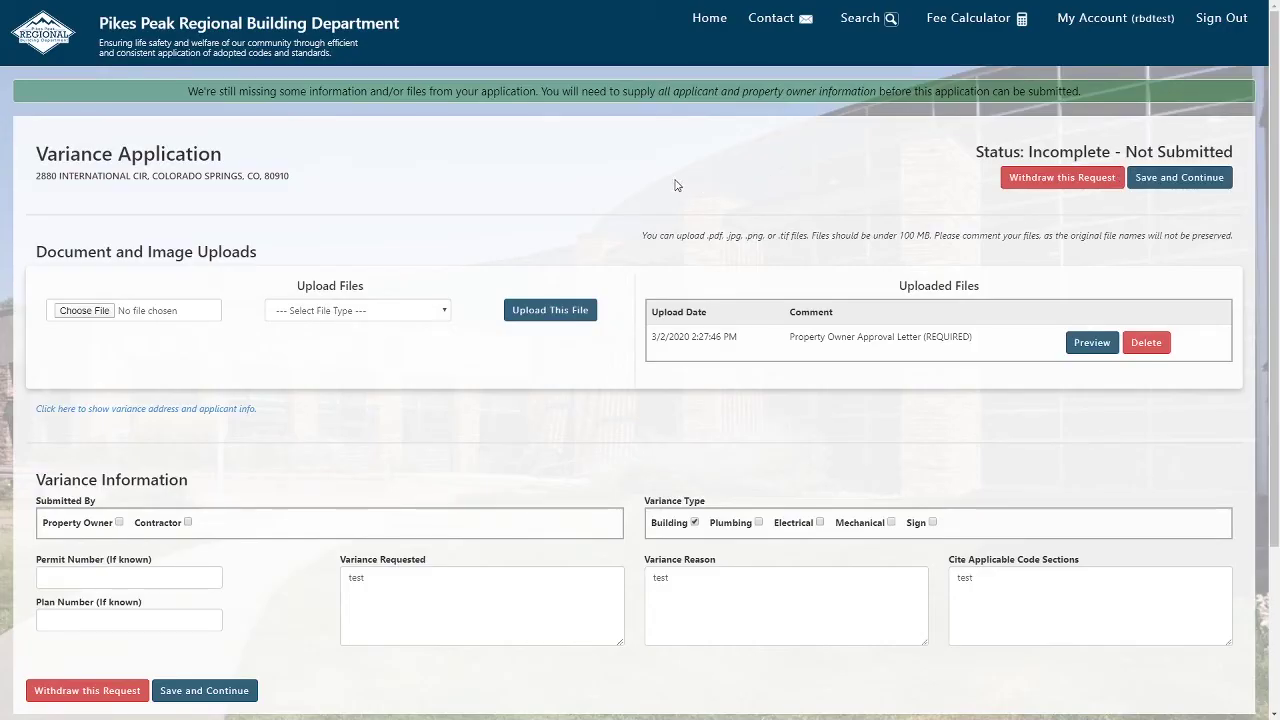
# Start withdrawing the variance request, then back out of the confirmation.
pyautogui.scroll(-1, 408, 232)
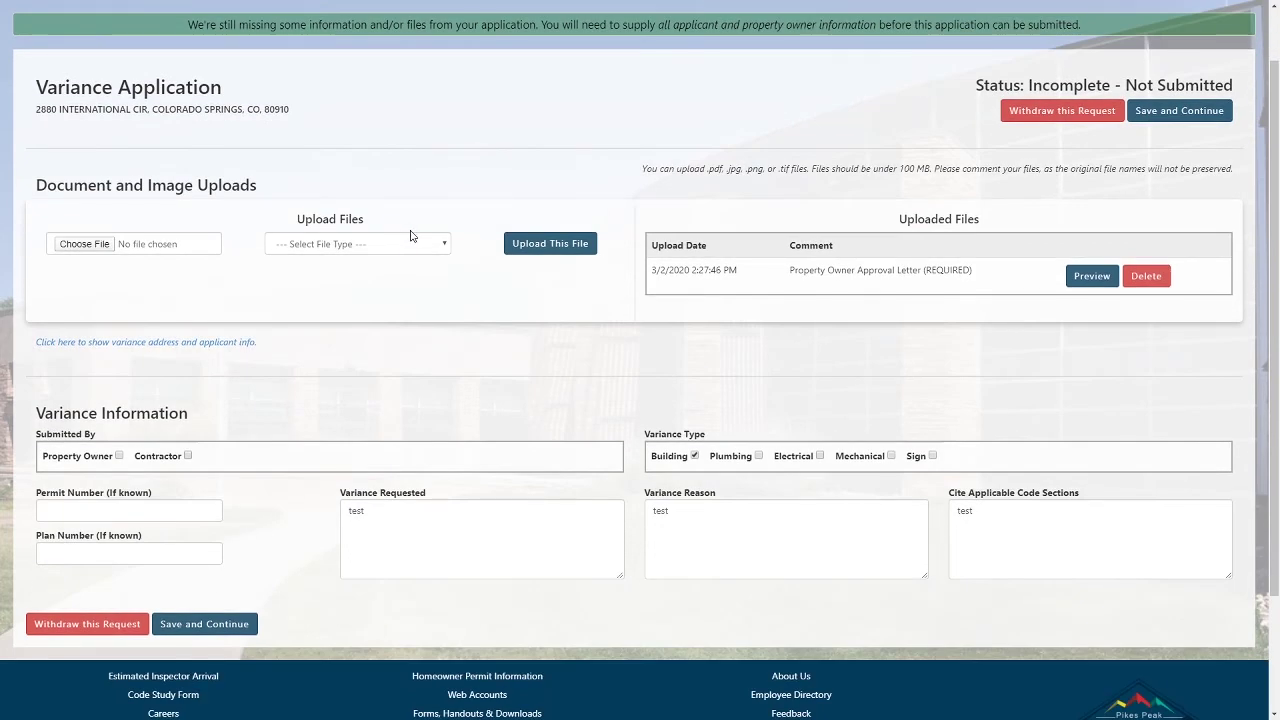
pyautogui.click(1050, 120)
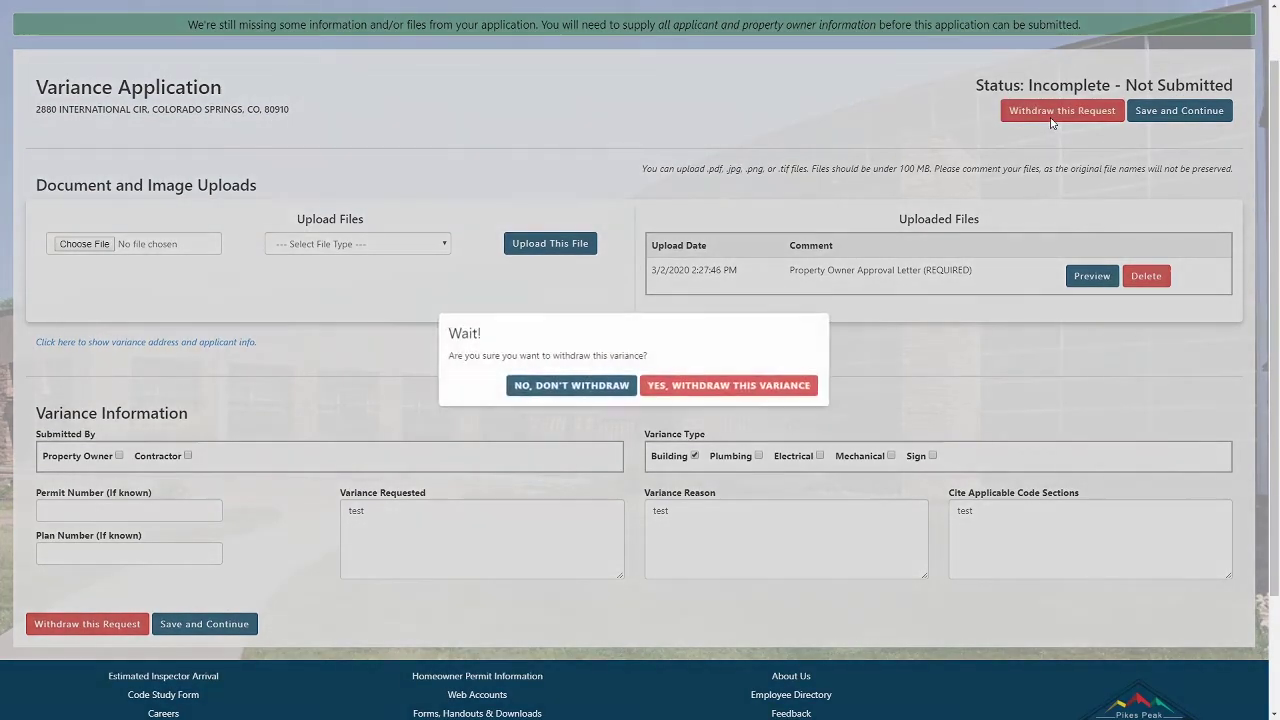
pyautogui.click(705, 390)
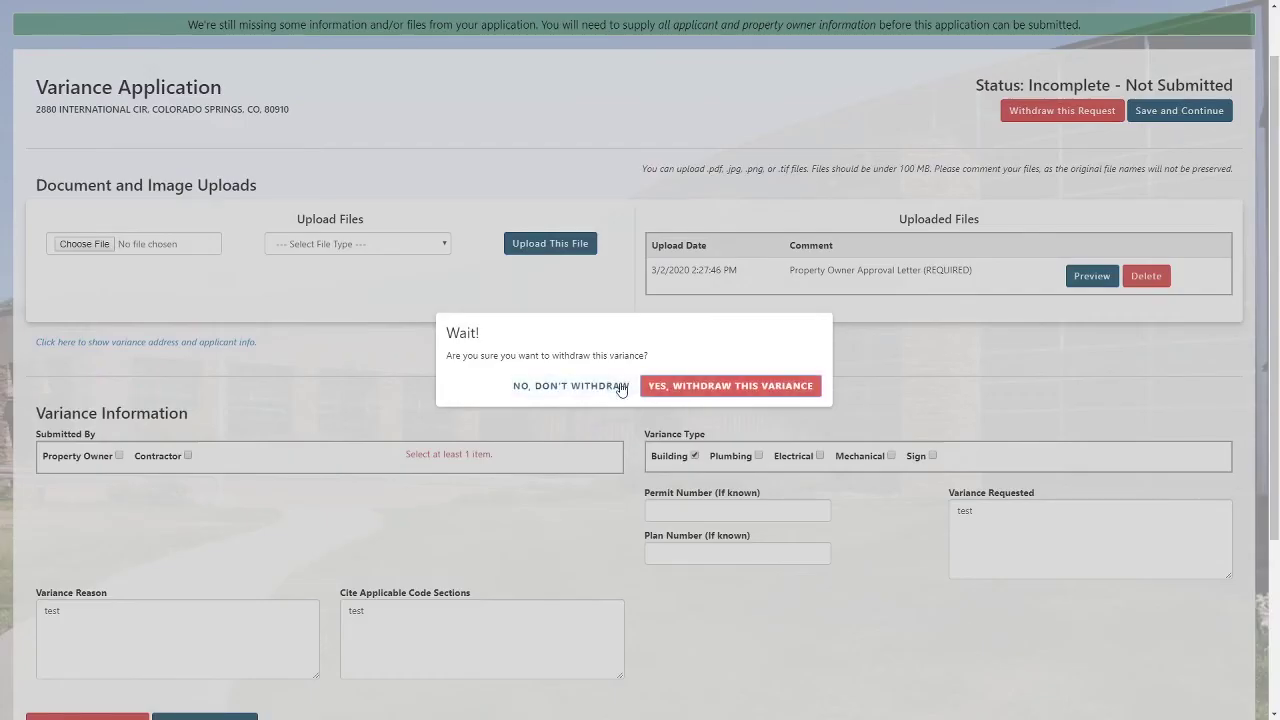
pyautogui.click(617, 391)
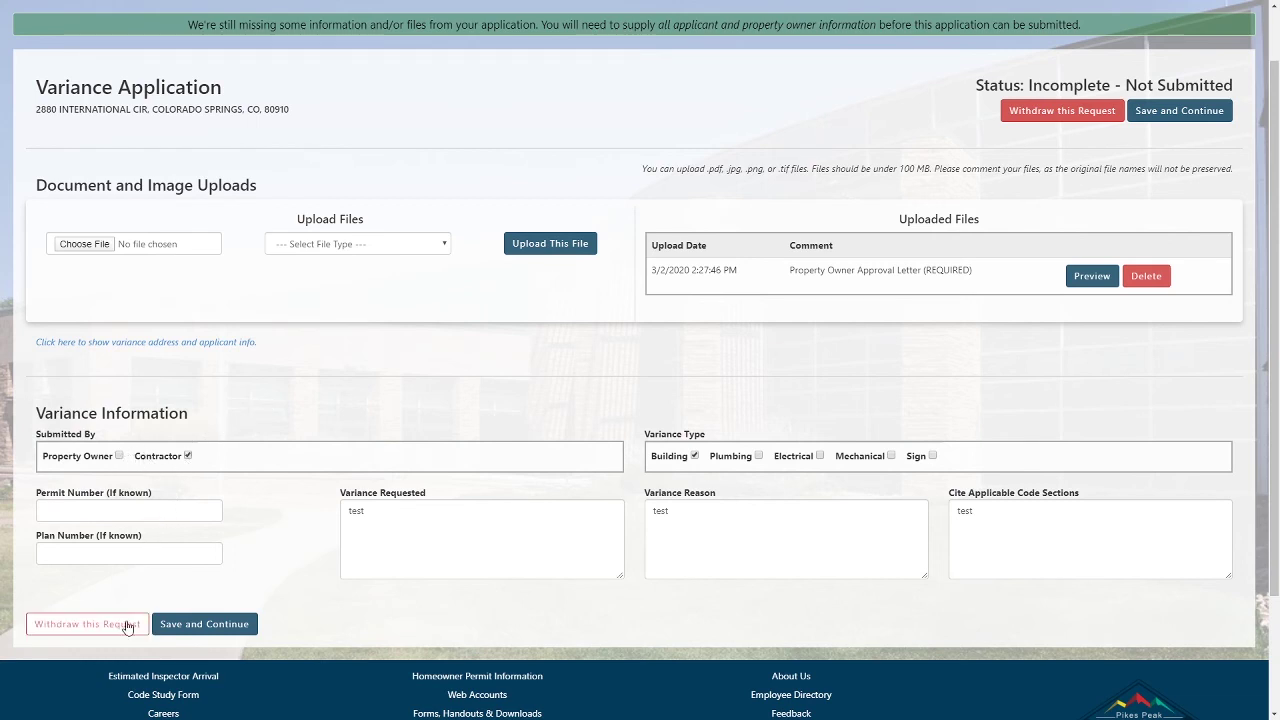
# Tick Contractor, withdraw the variance, and return to the list showing it Withdrawn.
pyautogui.click(170, 628)
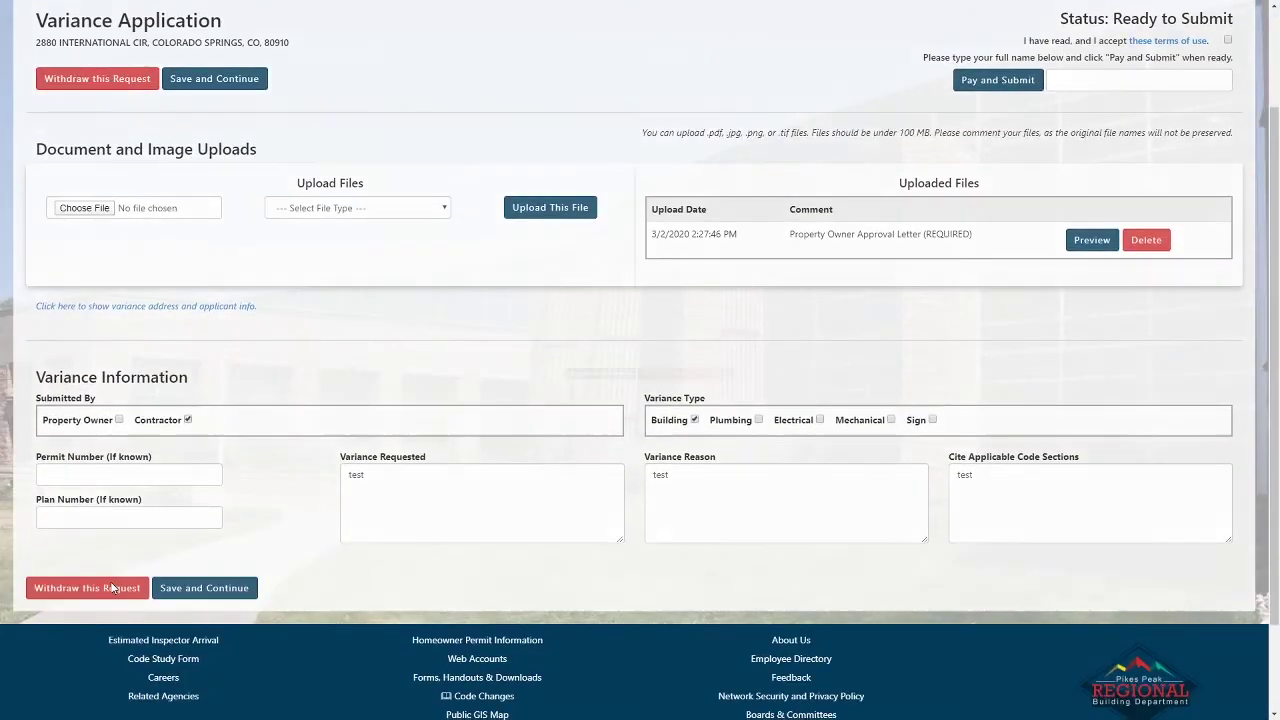
pyautogui.click(112, 588)
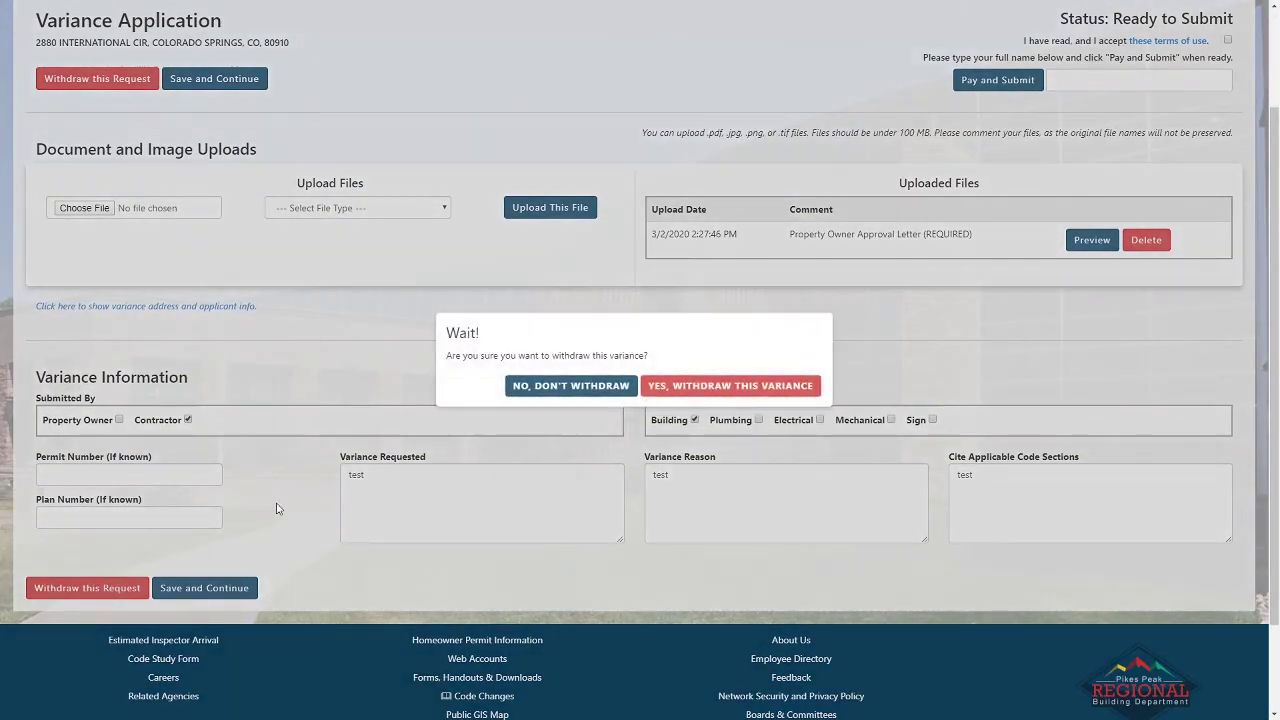
pyautogui.click(688, 382)
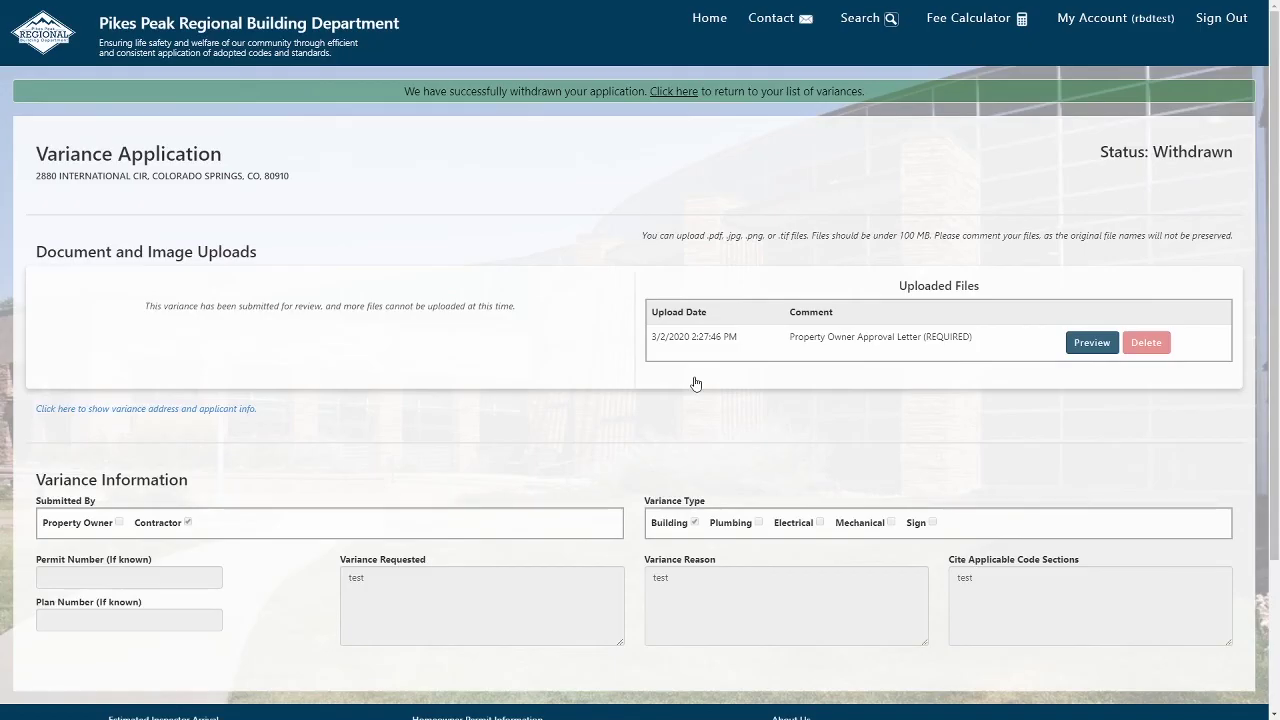
pyautogui.moveTo(405, 91); pyautogui.dragTo(870, 92)
pyautogui.click(703, 135)
pyautogui.click(684, 92)
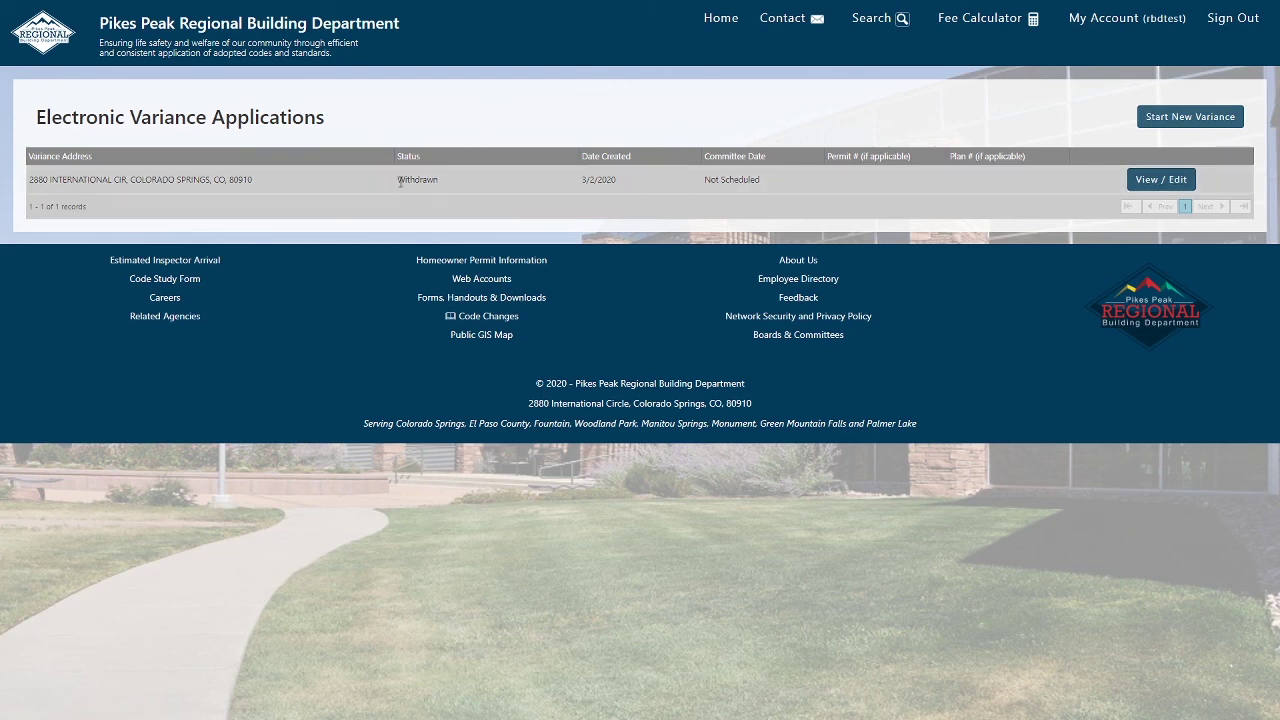
# Start a new electronic variance application from the list and accept its terms.
pyautogui.click(437, 180)
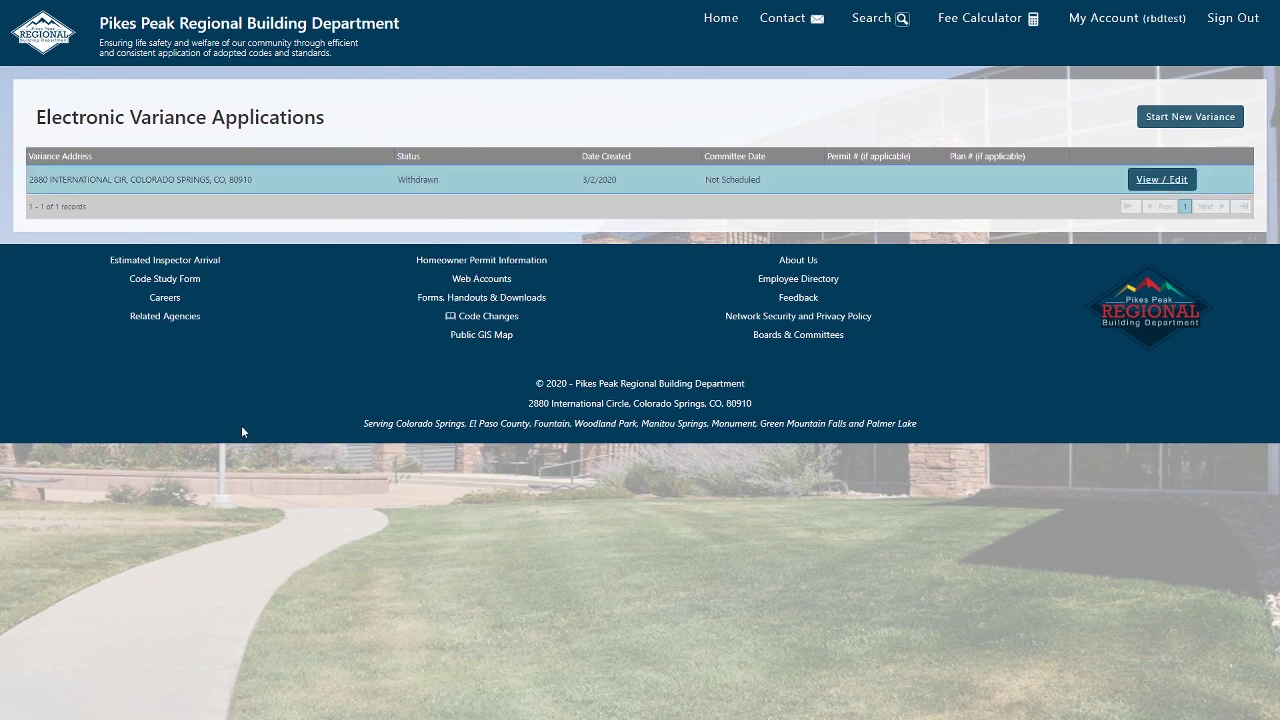
pyautogui.click(1138, 117)
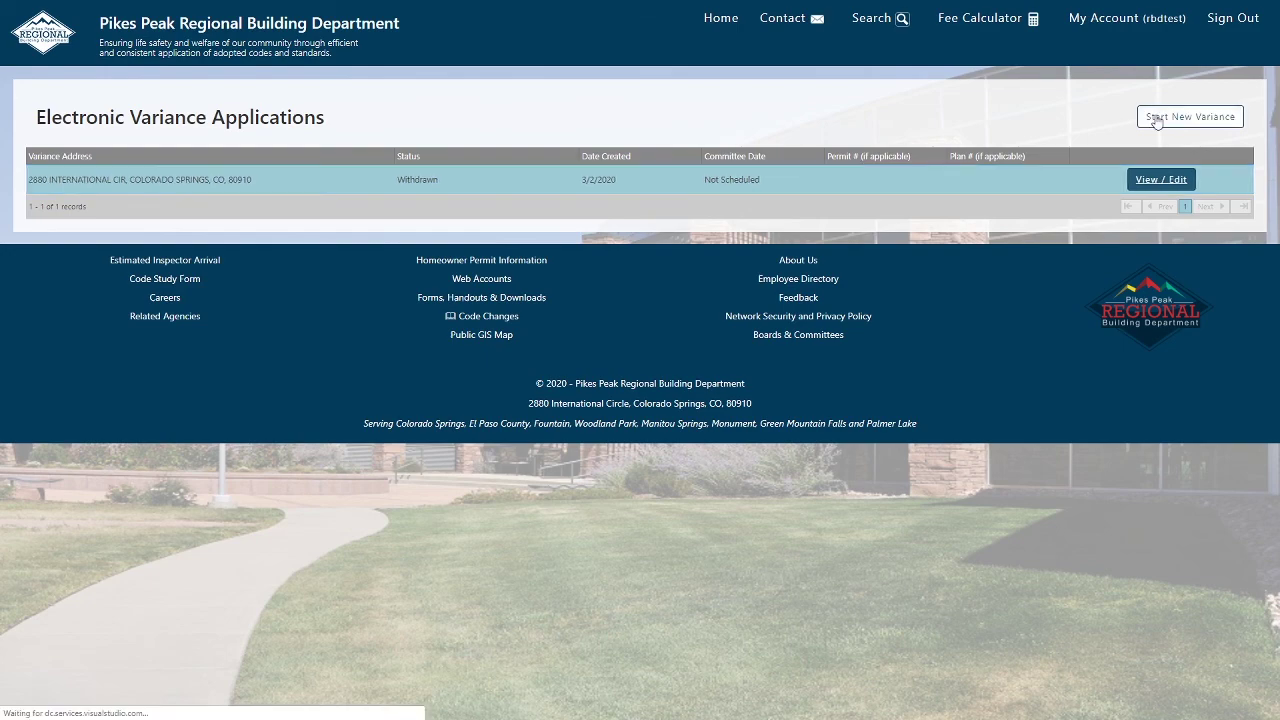
pyautogui.click(371, 303)
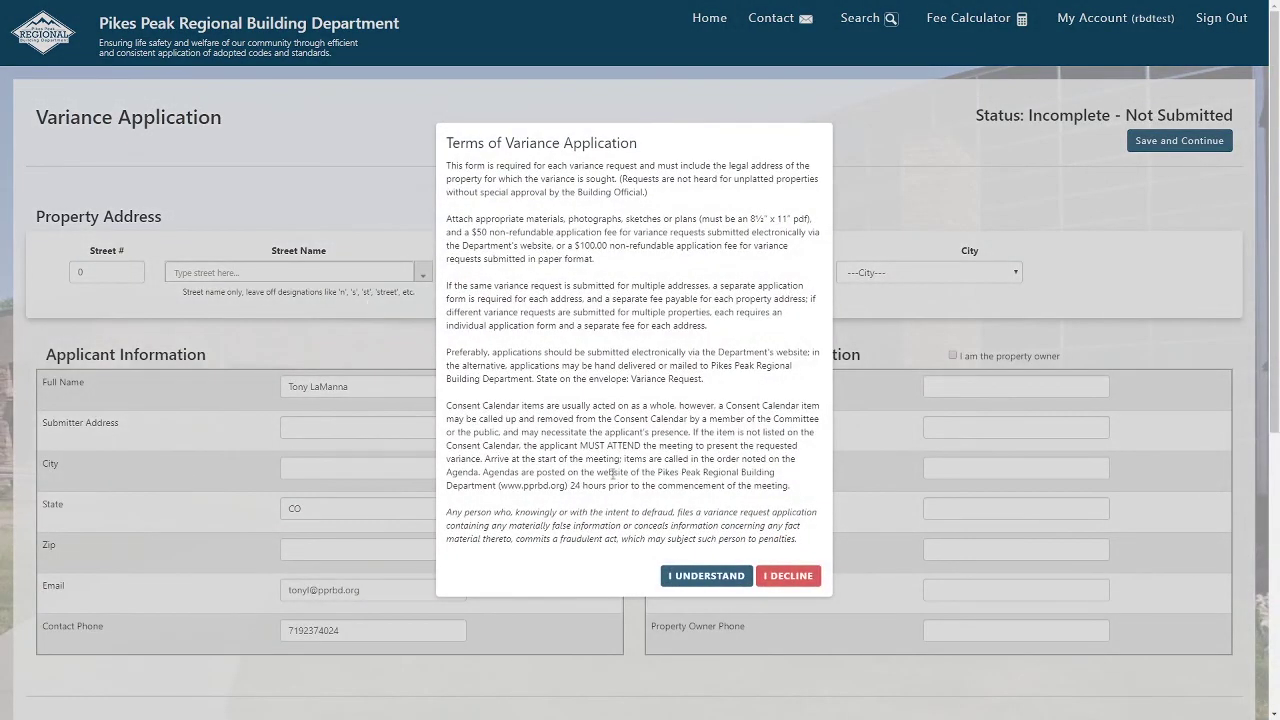
pyautogui.click(712, 577)
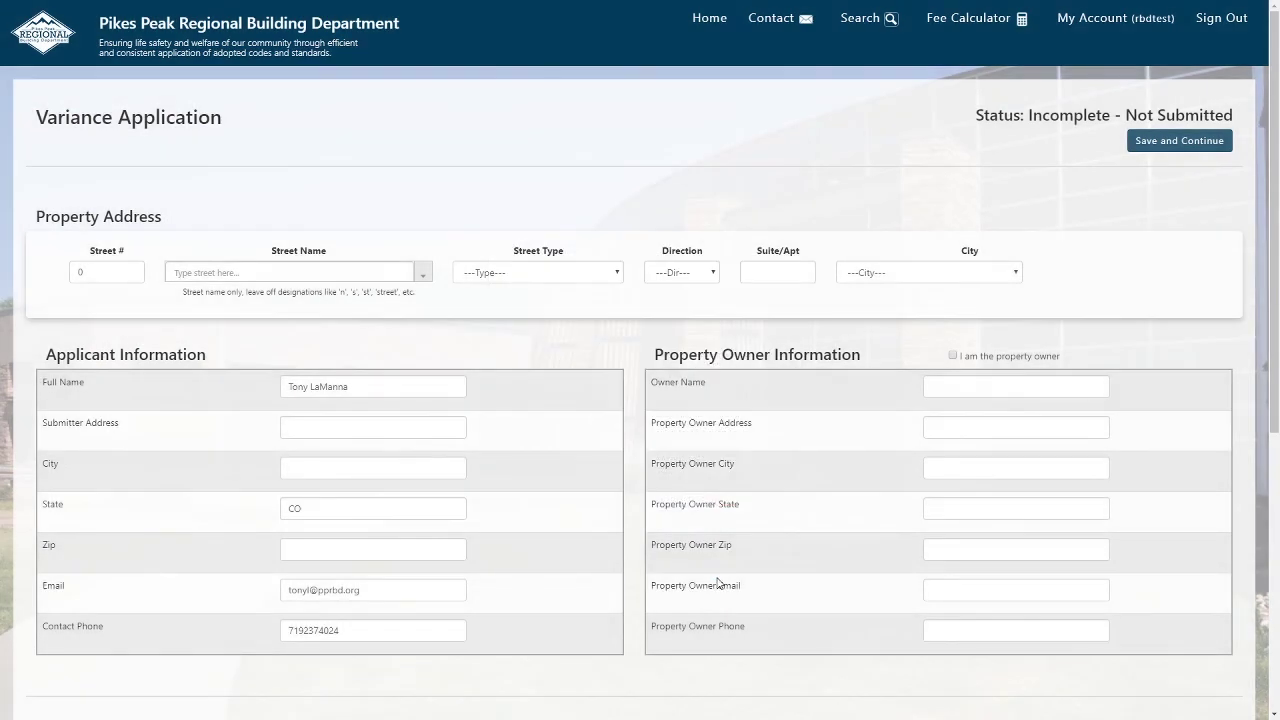